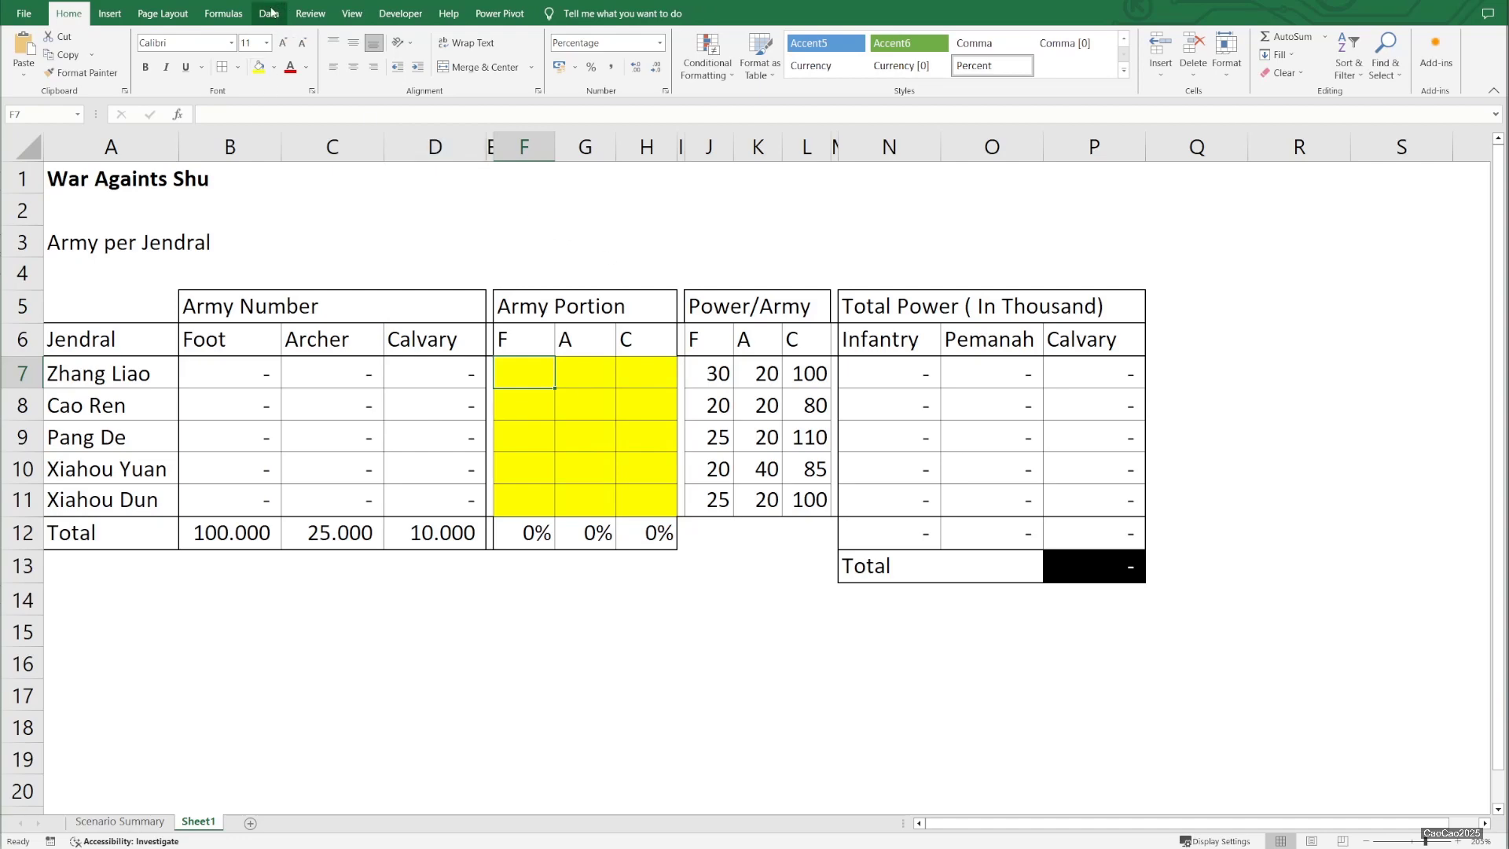
- Generate a scenario summary report from Scenario Manager with the total power cell P13 as the result cell
{"action": "left_click", "coordinate": [269, 14]}
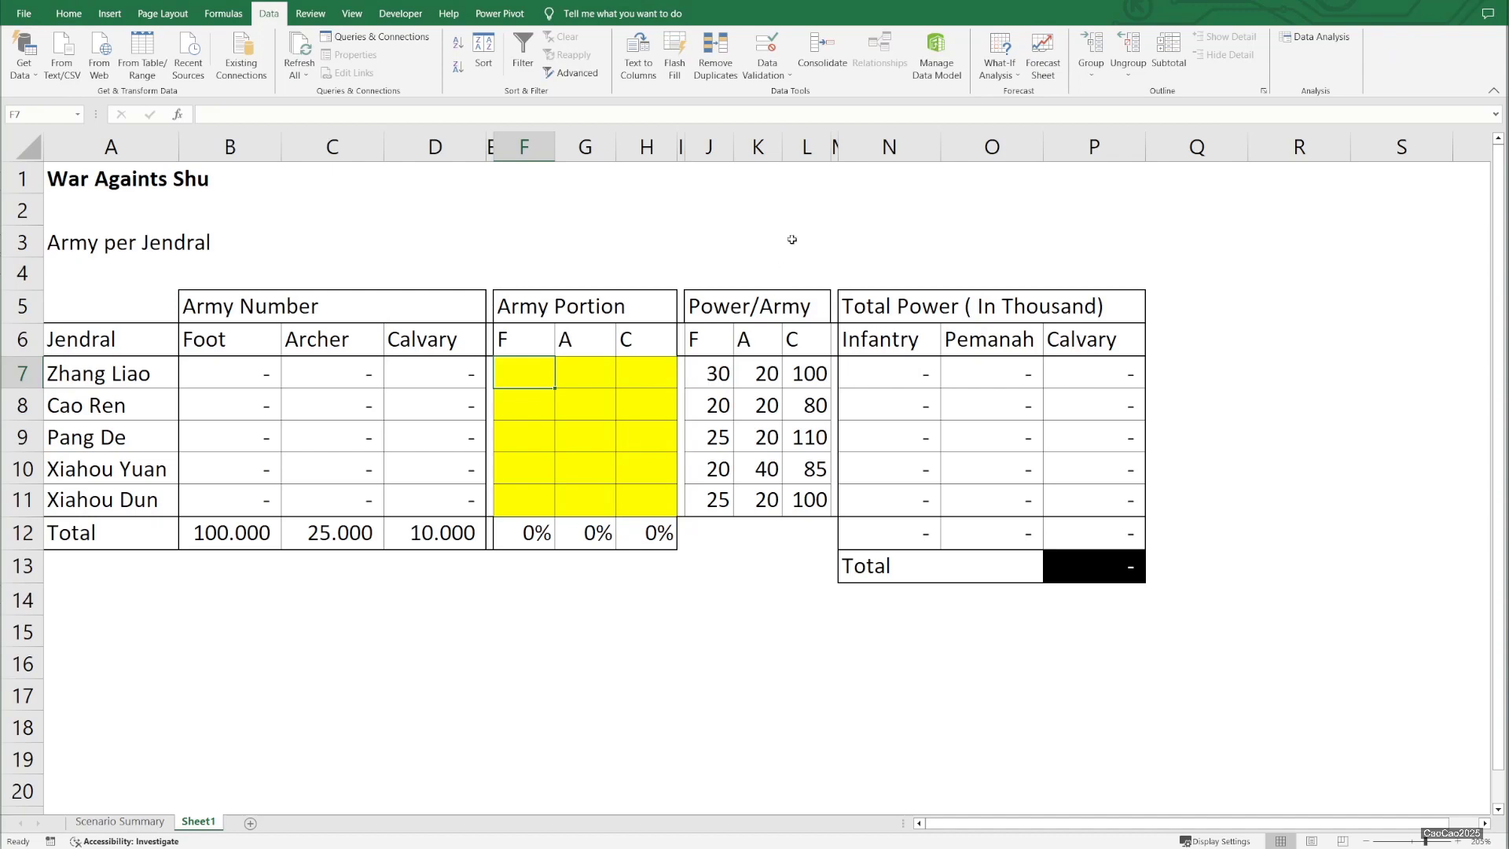
{"action": "left_click", "coordinate": [1000, 72]}
{"action": "left_click", "coordinate": [1029, 96]}
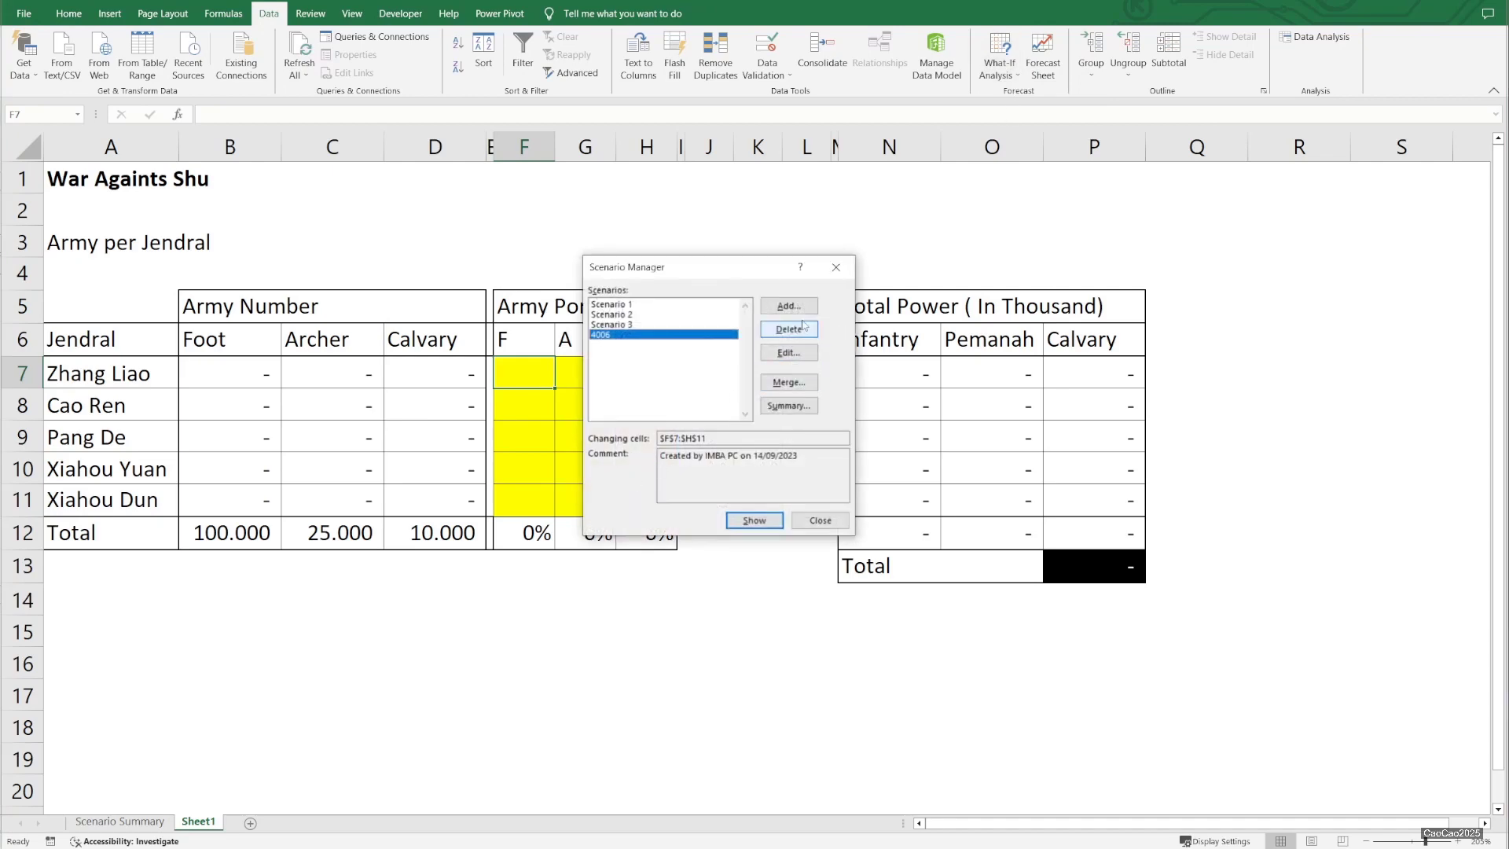
{"action": "left_click", "coordinate": [789, 409]}
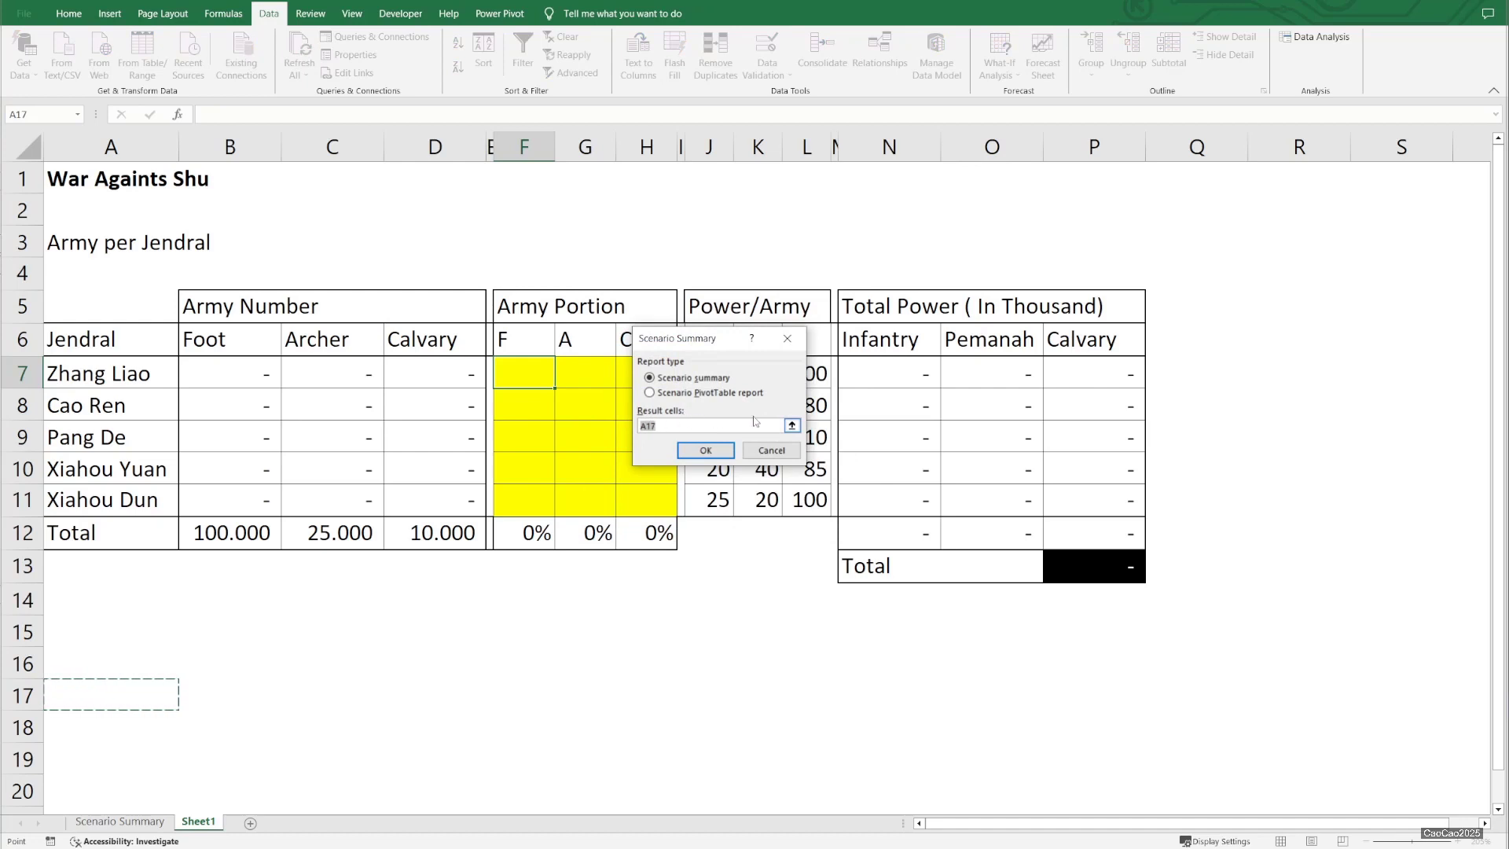
{"action": "left_click", "coordinate": [792, 425]}
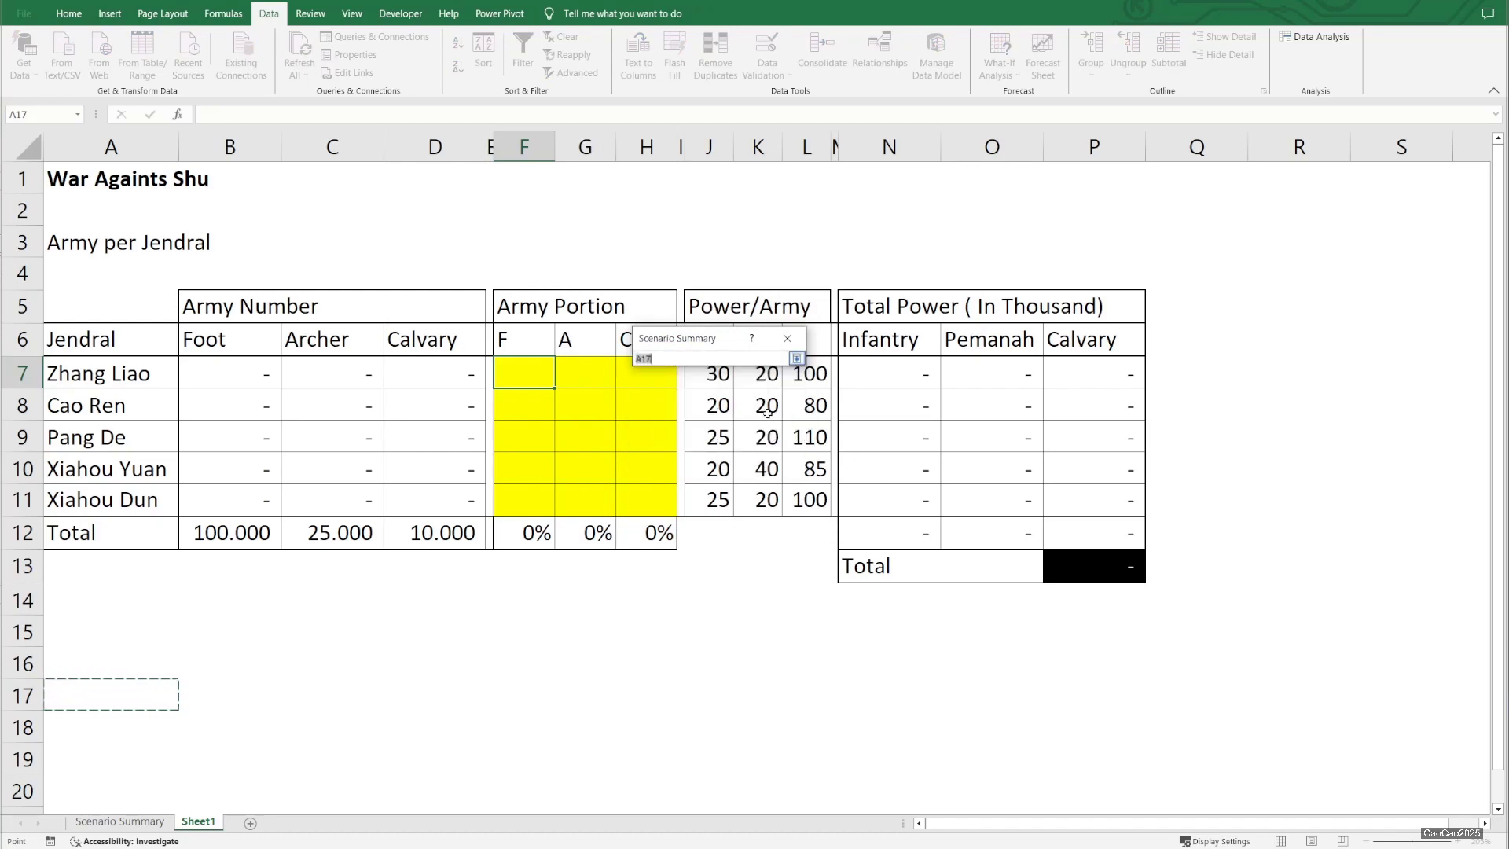
{"action": "left_click", "coordinate": [1111, 557]}
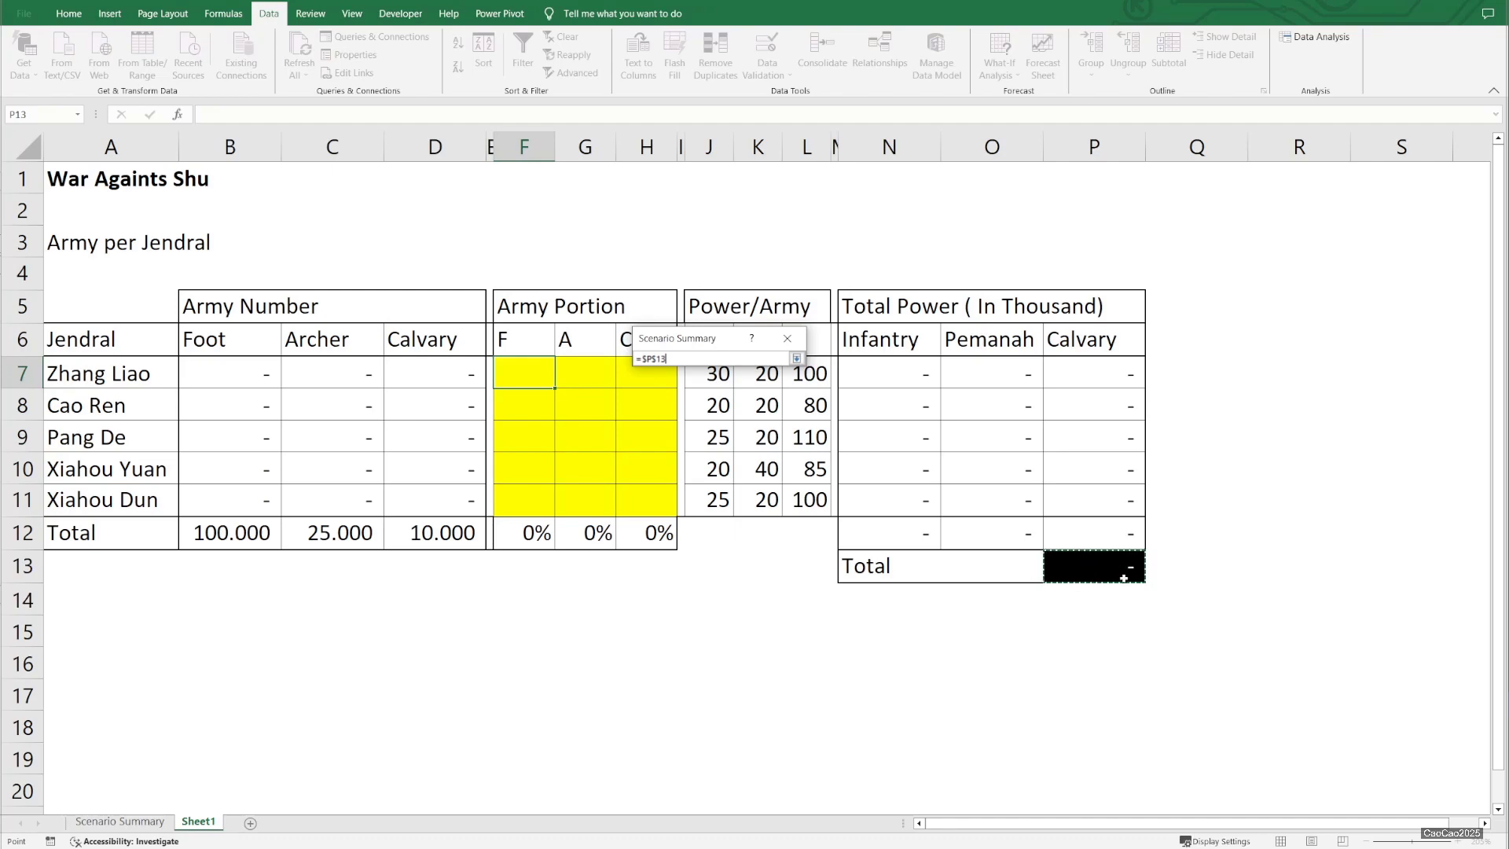
{"action": "left_click", "coordinate": [796, 358]}
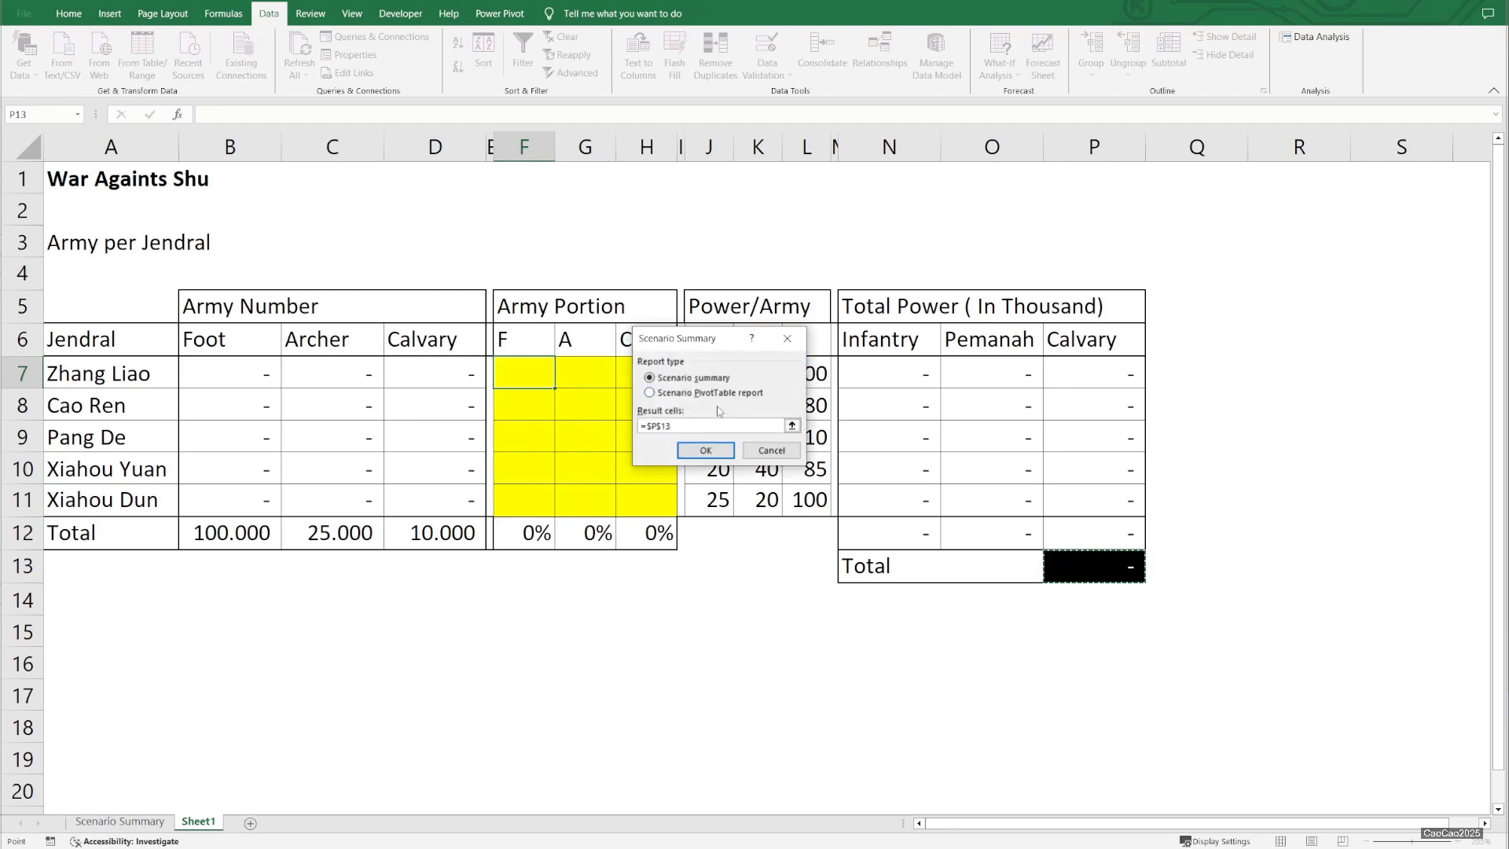
{"action": "left_click", "coordinate": [704, 451]}
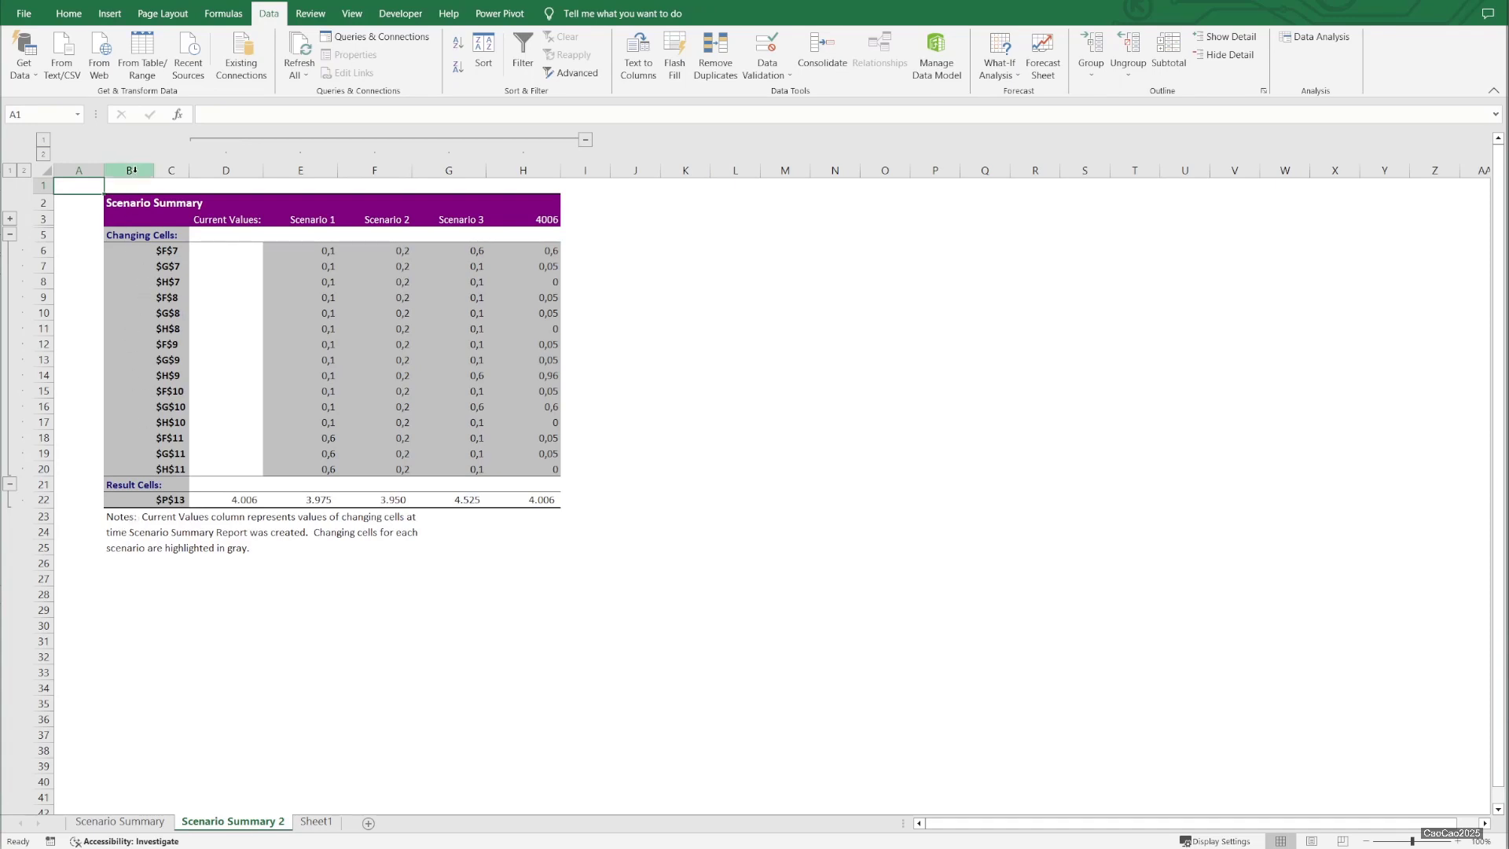
- Examine the cell references labelling the summary's changing and result cells, and locate the matching Army Portion and total cells on Sheet1
{"action": "left_click_drag", "start_coordinate": [129, 170], "coordinate": [171, 169]}
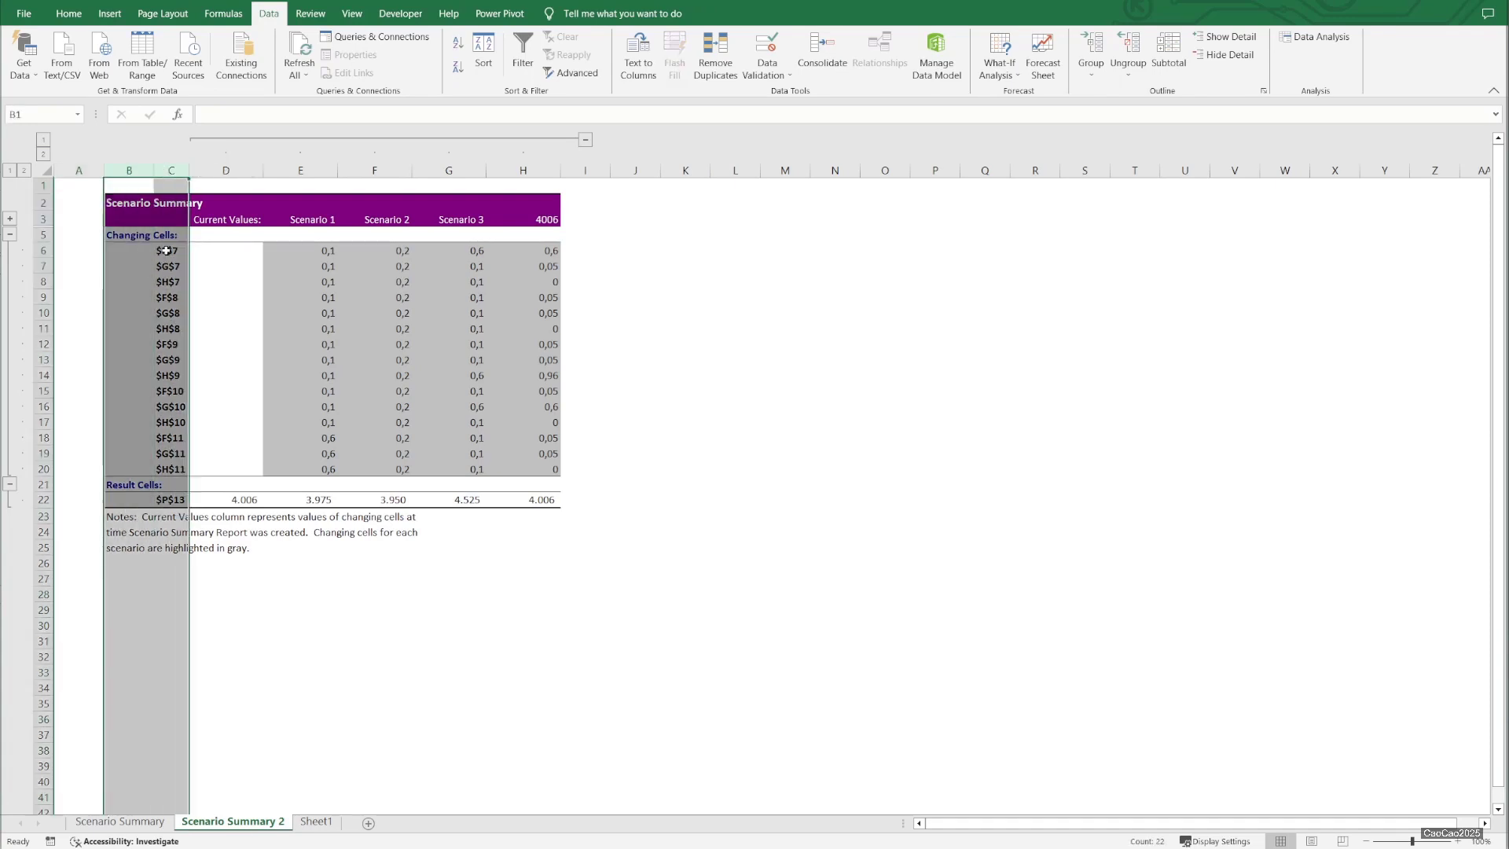
{"action": "left_click_drag", "start_coordinate": [166, 250], "coordinate": [176, 469]}
{"action": "left_click", "coordinate": [174, 500]}
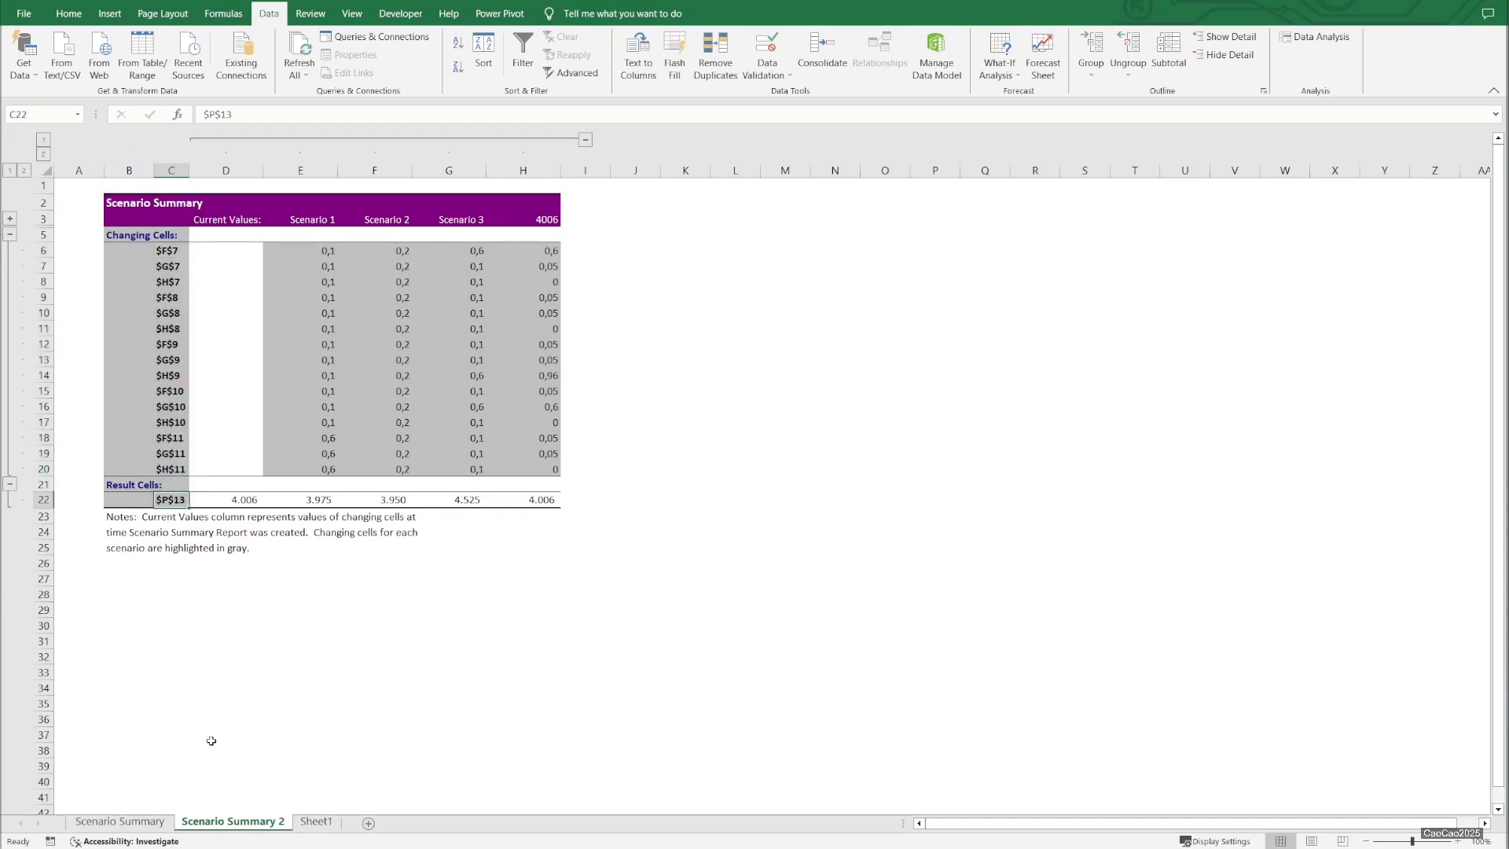
{"action": "left_click", "coordinate": [311, 828]}
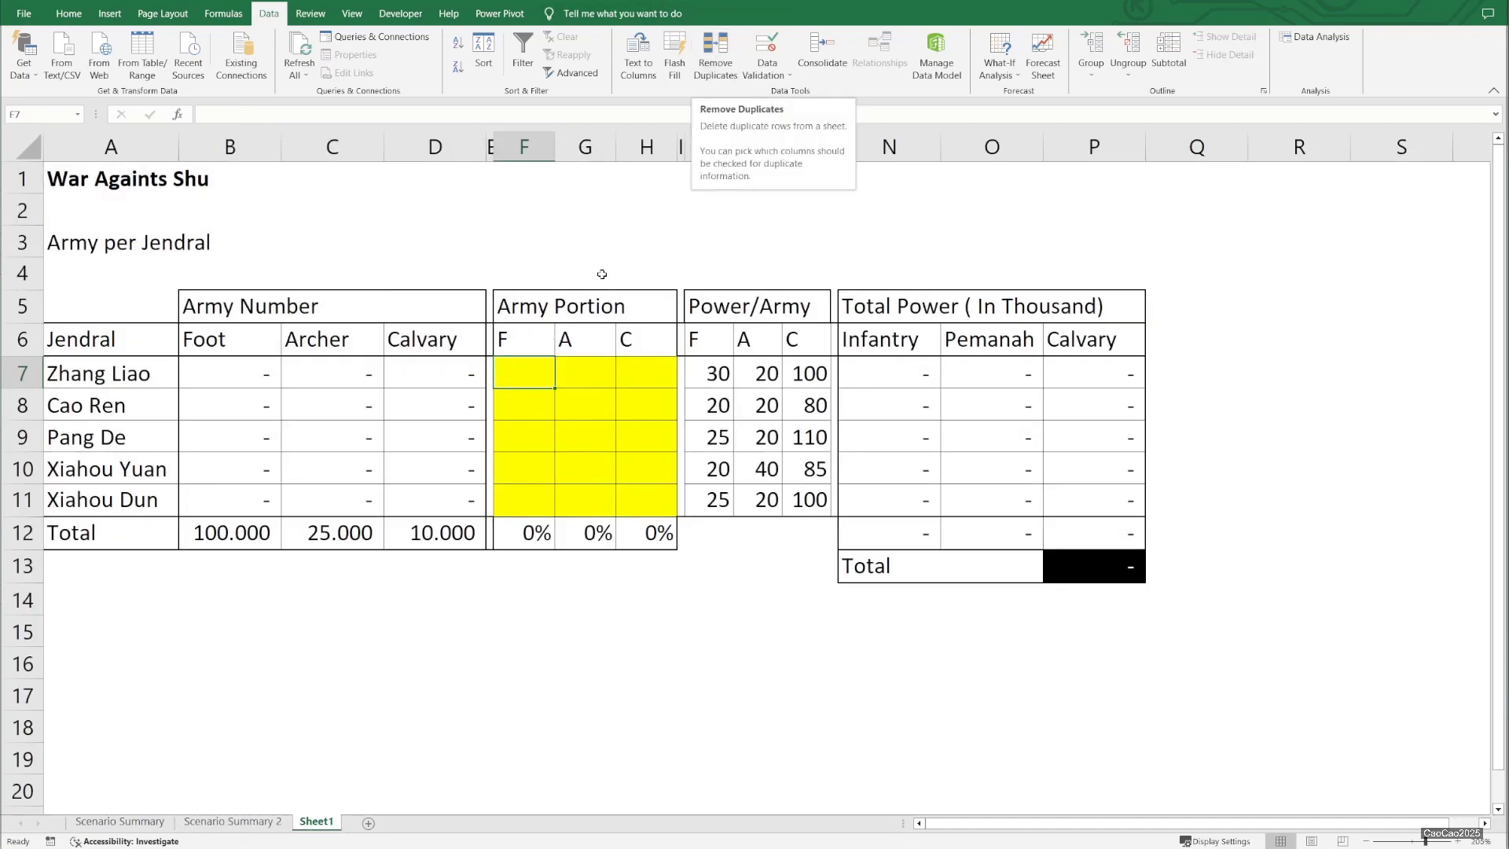
{"action": "left_click_drag", "start_coordinate": [546, 379], "coordinate": [633, 501]}
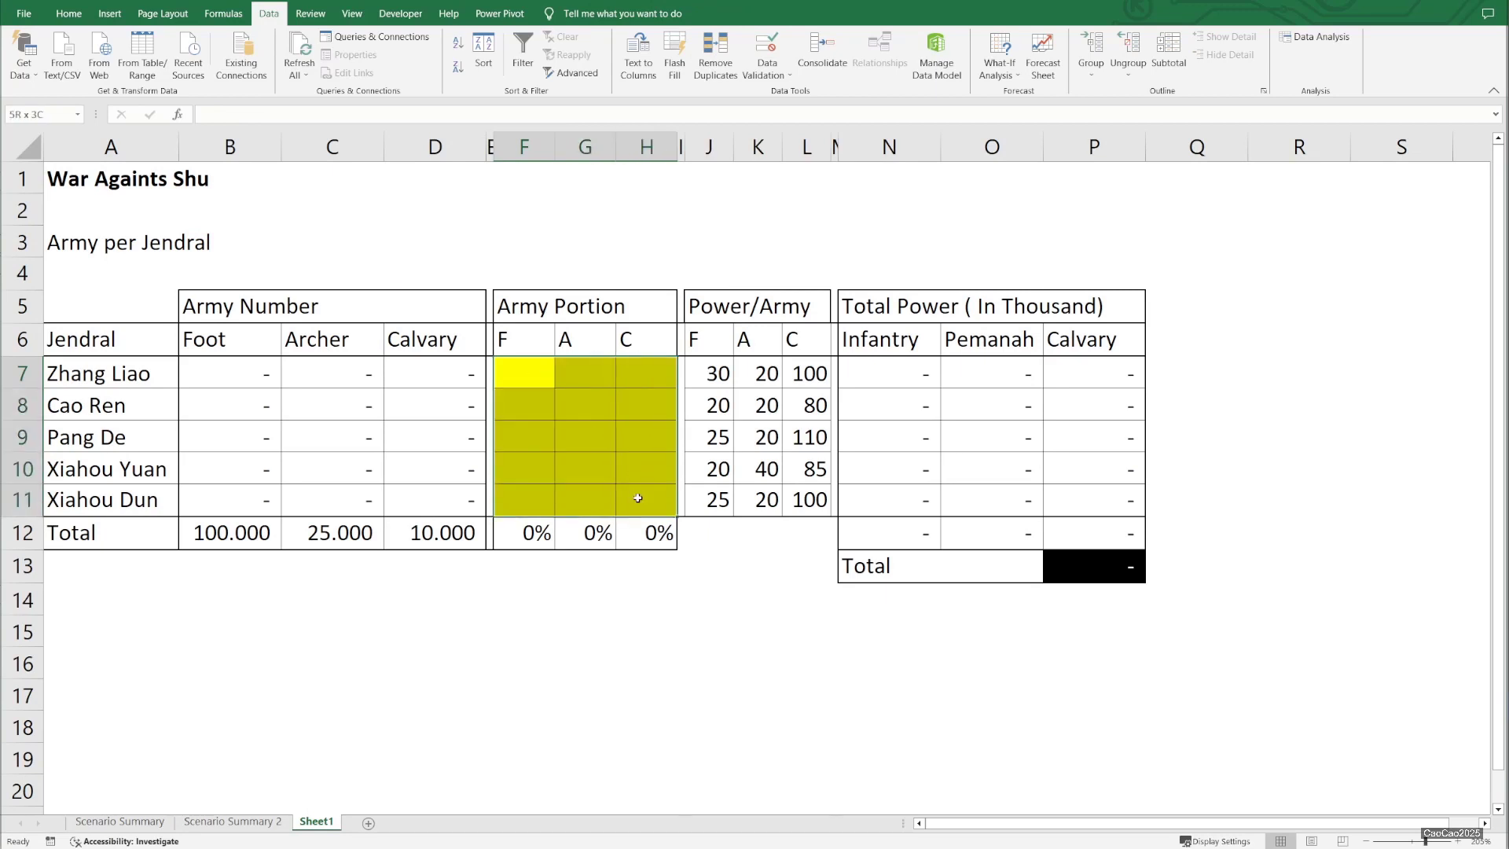
{"action": "left_click", "coordinate": [534, 371]}
{"action": "left_click", "coordinate": [1129, 567]}
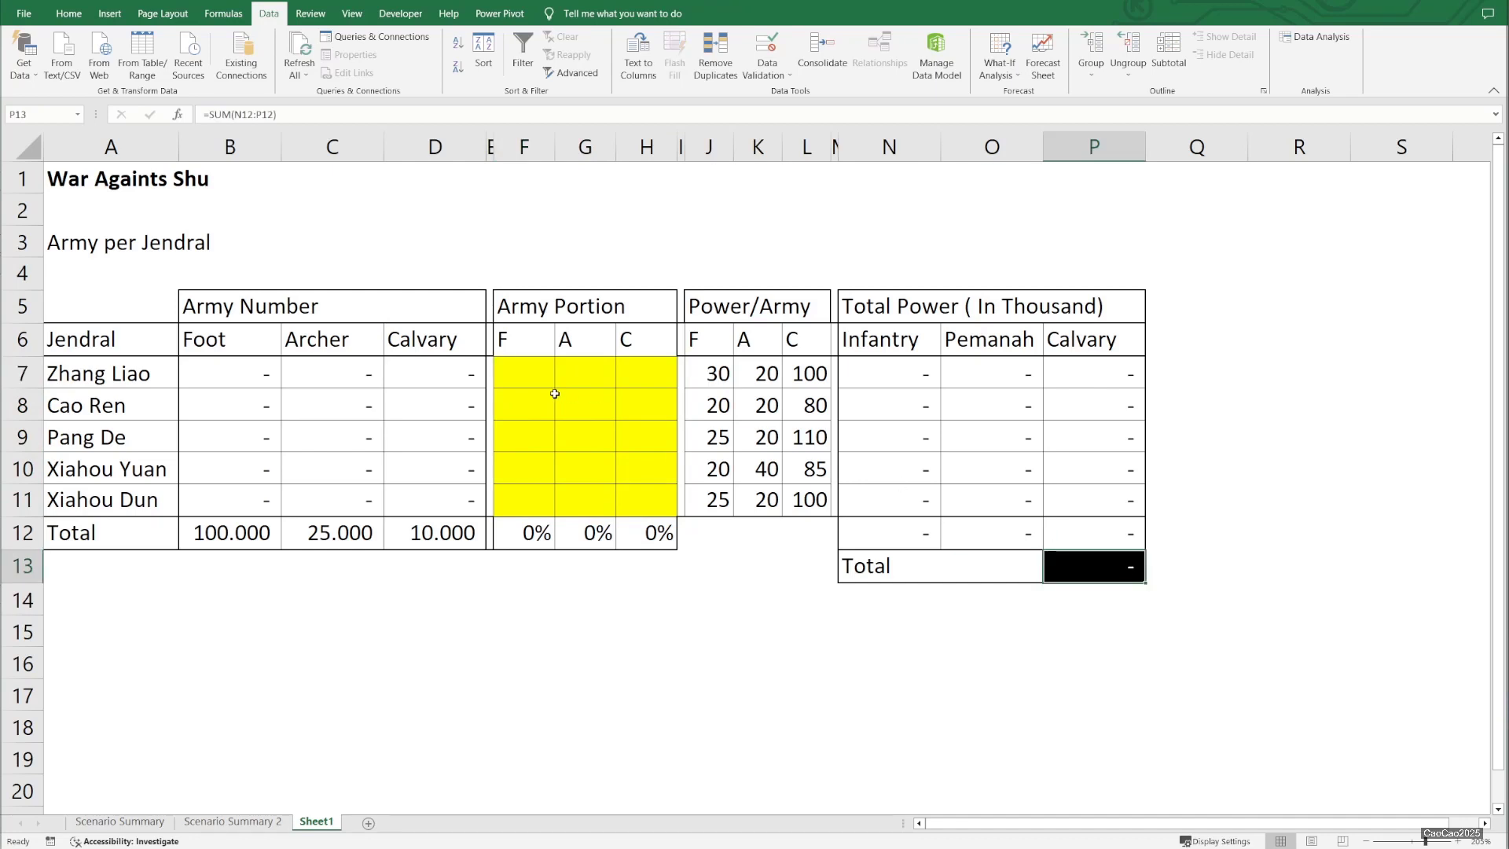
- Define the name FOOT_ZHANG_LIAO for cell F7, Zhang Liao's foot portion on Sheet1
{"action": "left_click", "coordinate": [535, 371]}
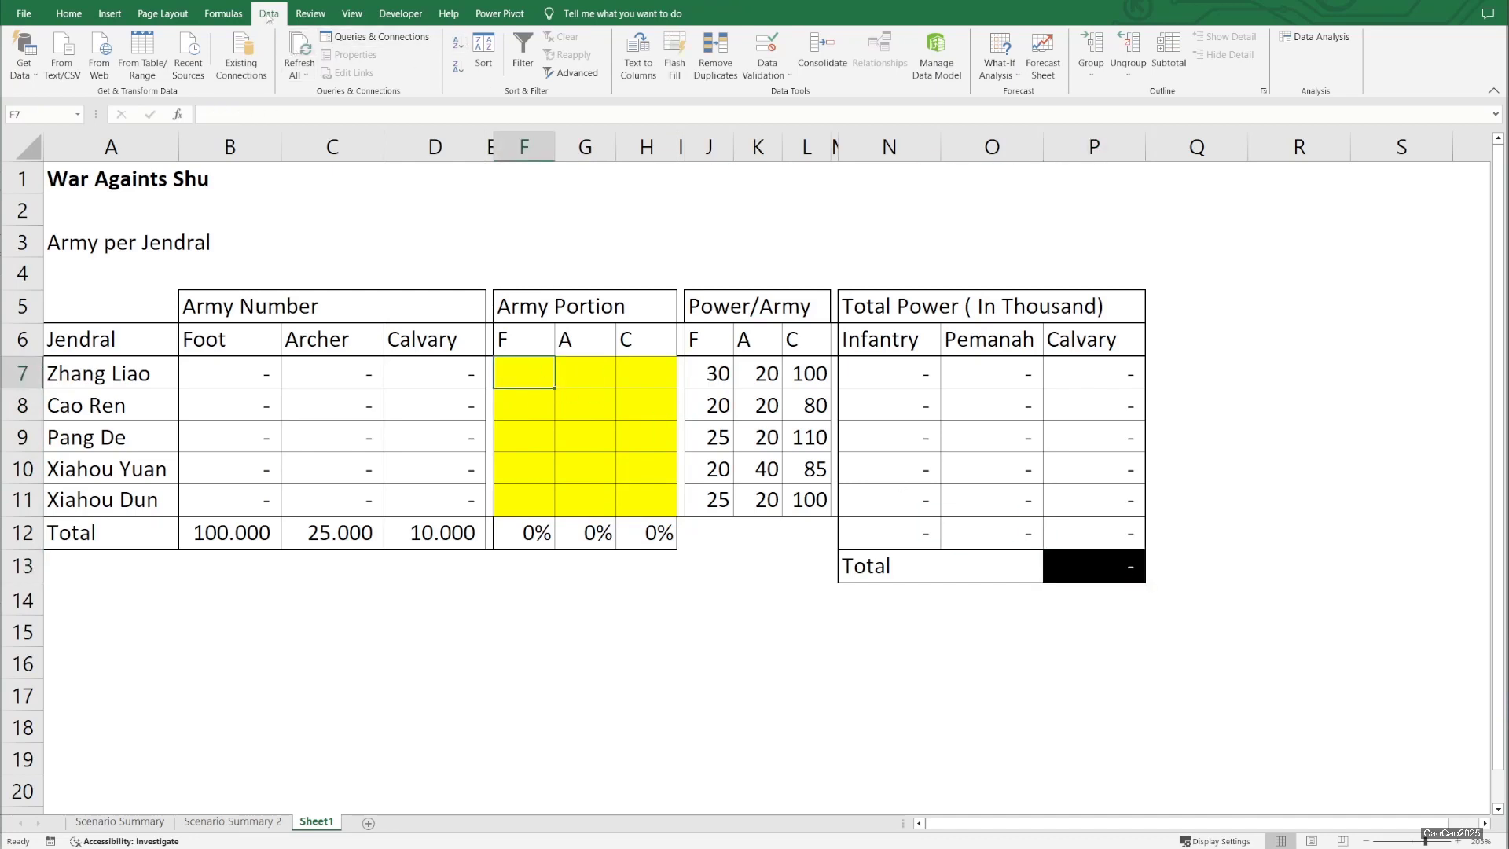
{"action": "left_click", "coordinate": [224, 13]}
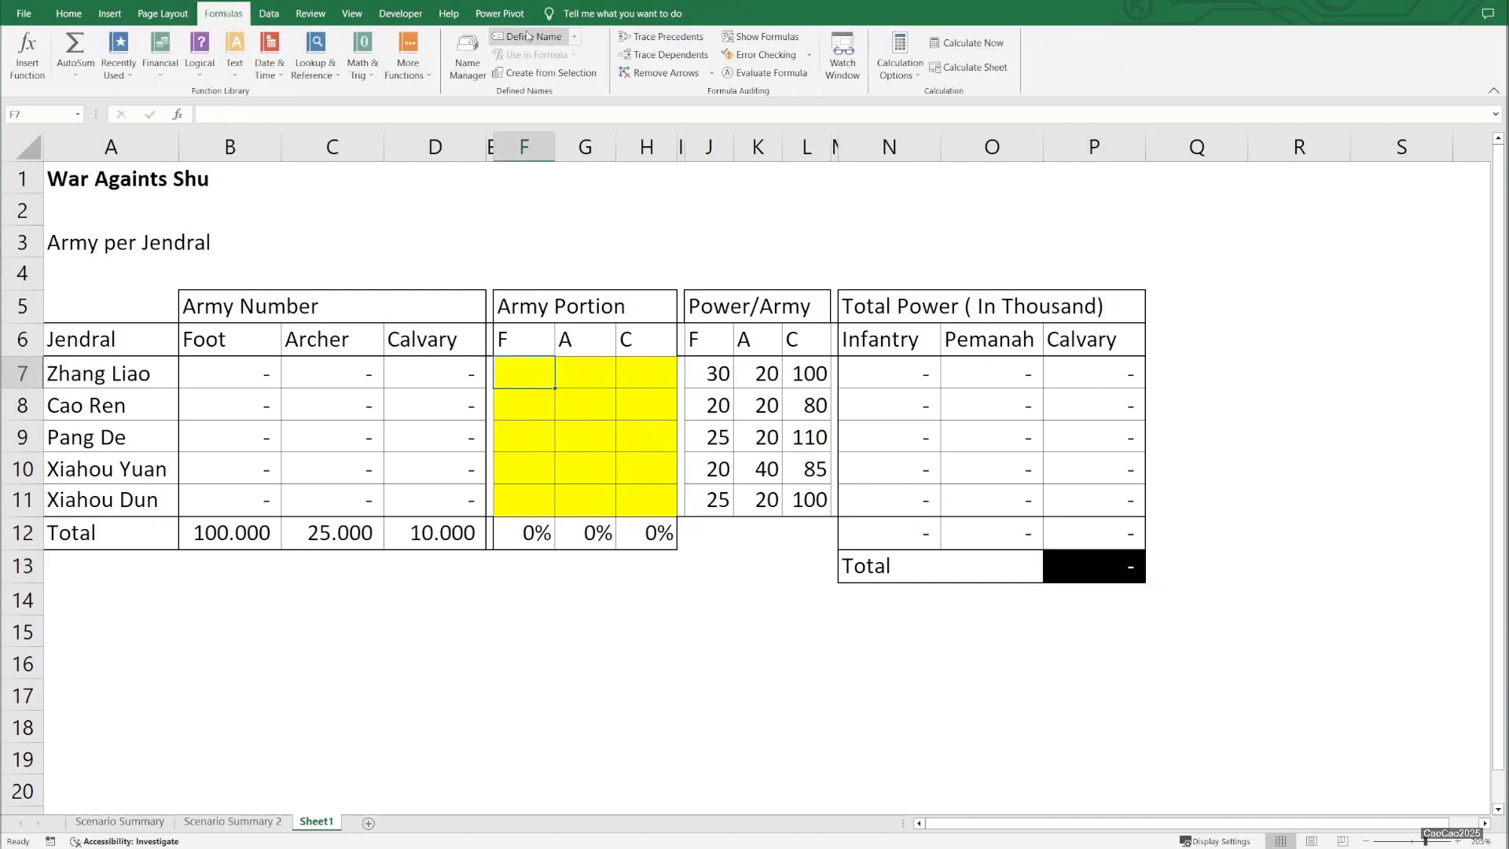
{"action": "left_click", "coordinate": [533, 36]}
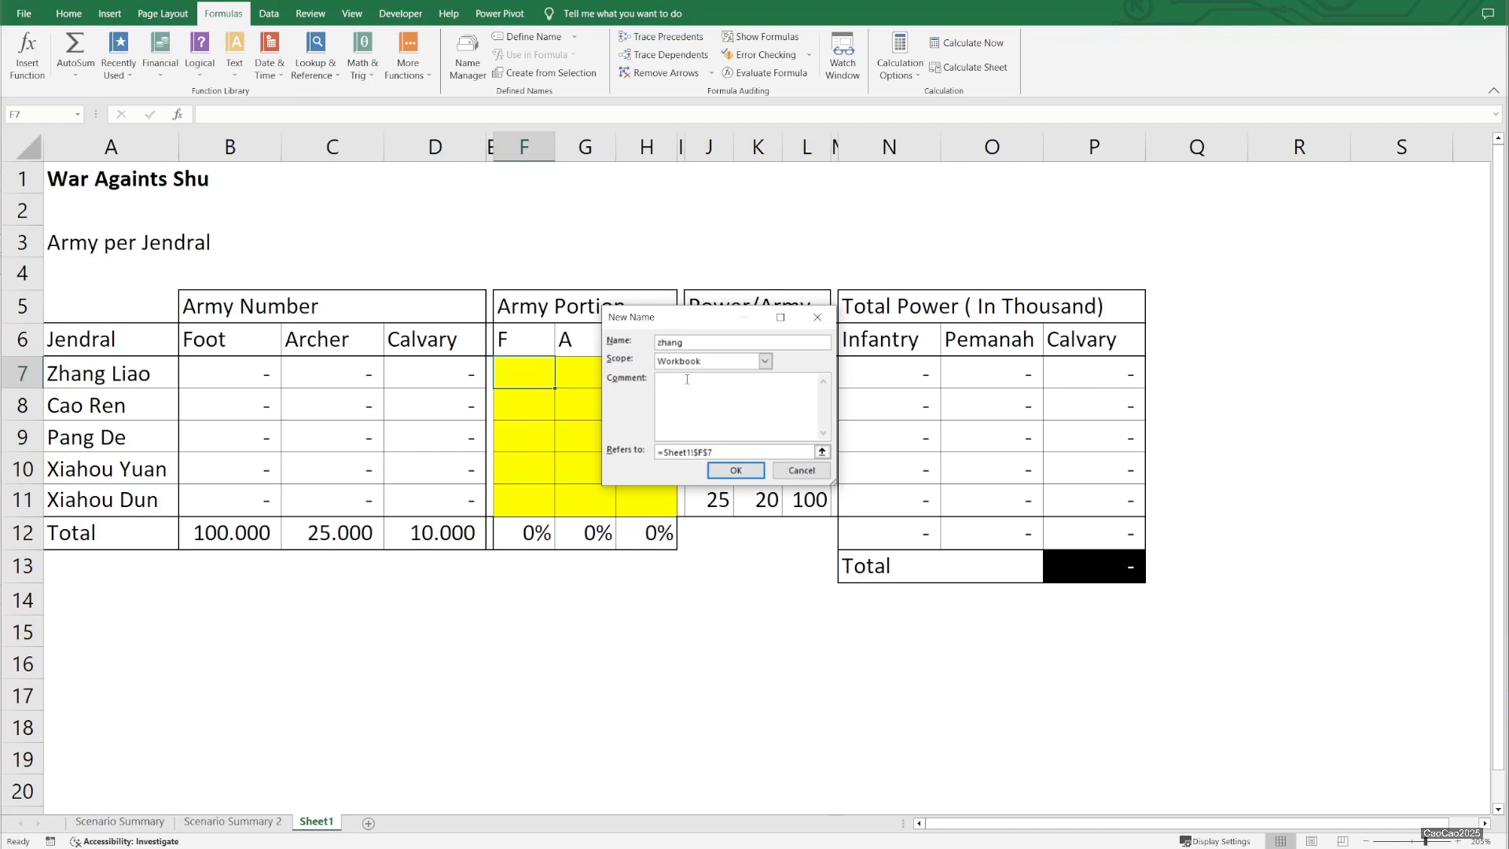
{"action": "key", "text": "ctrl+a"}
{"action": "type", "text": "z"}
{"action": "key", "text": "ctrl+a"}
{"action": "key", "text": "shift+Right"}
{"action": "key", "text": "shift+Right"}
{"action": "key", "text": "Return"}
- Define the name ARCHER_ZHANG_LIAO for cell G7, Zhang Liao's archer portion
{"action": "key", "text": "Right"}
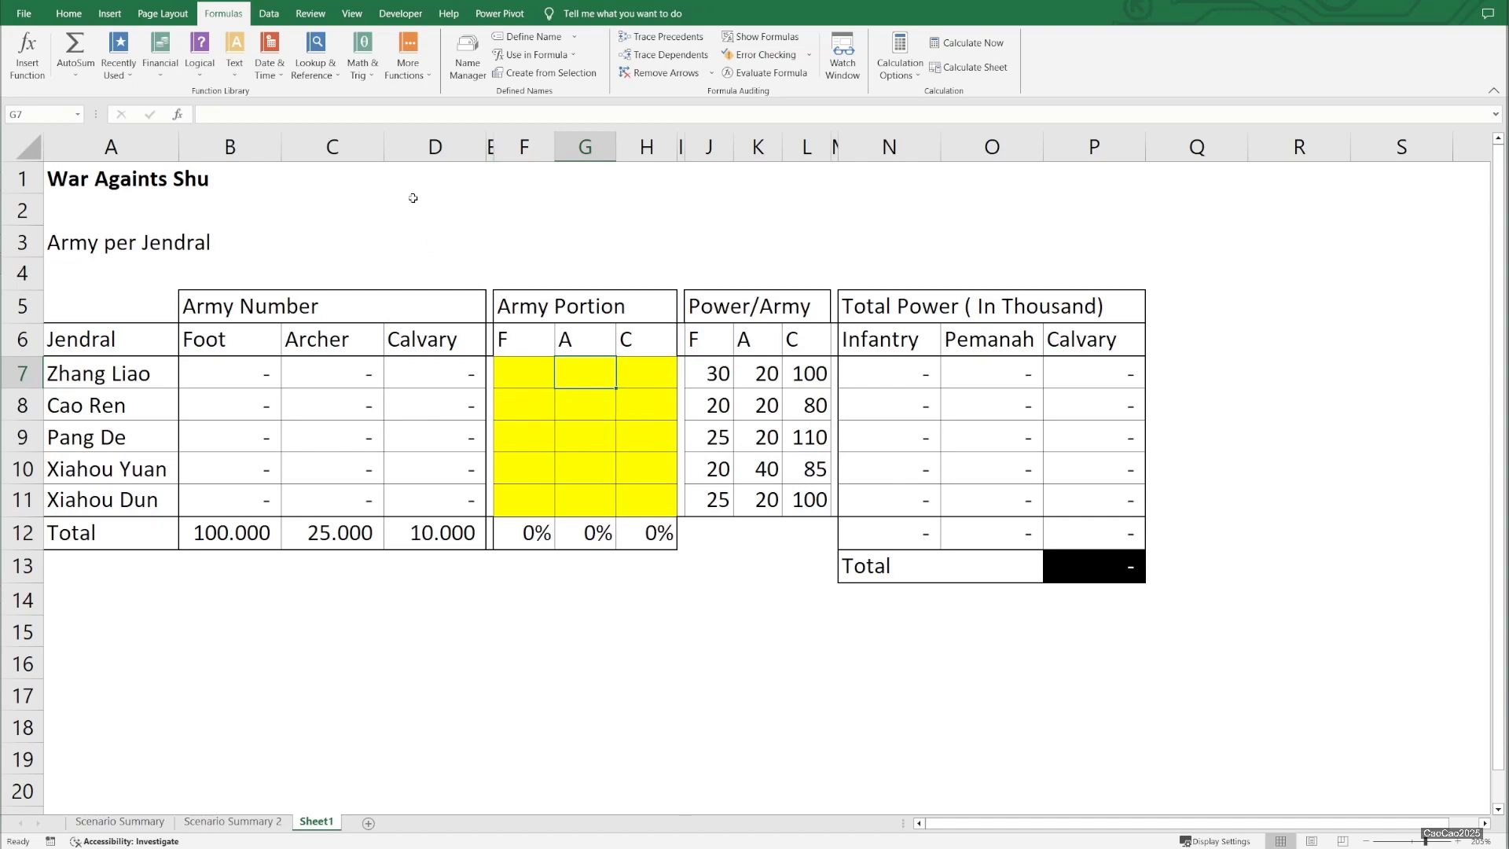
{"action": "left_click", "coordinate": [558, 40]}
{"action": "type", "text": "ARCHE"}
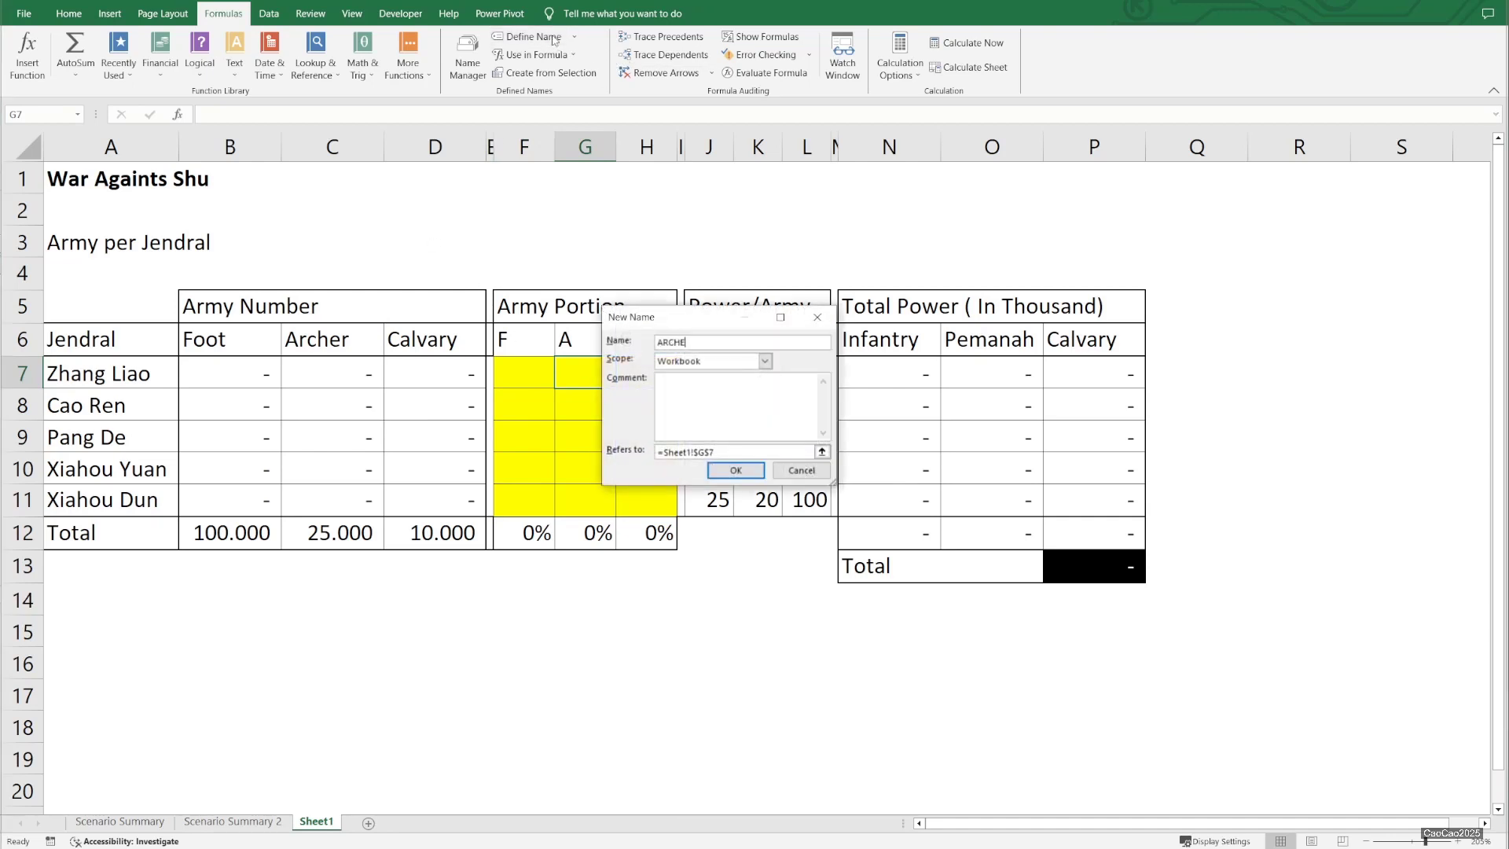
{"action": "type", "text": "R_ZHANG_LIAO"}
{"action": "key", "text": "Return"}
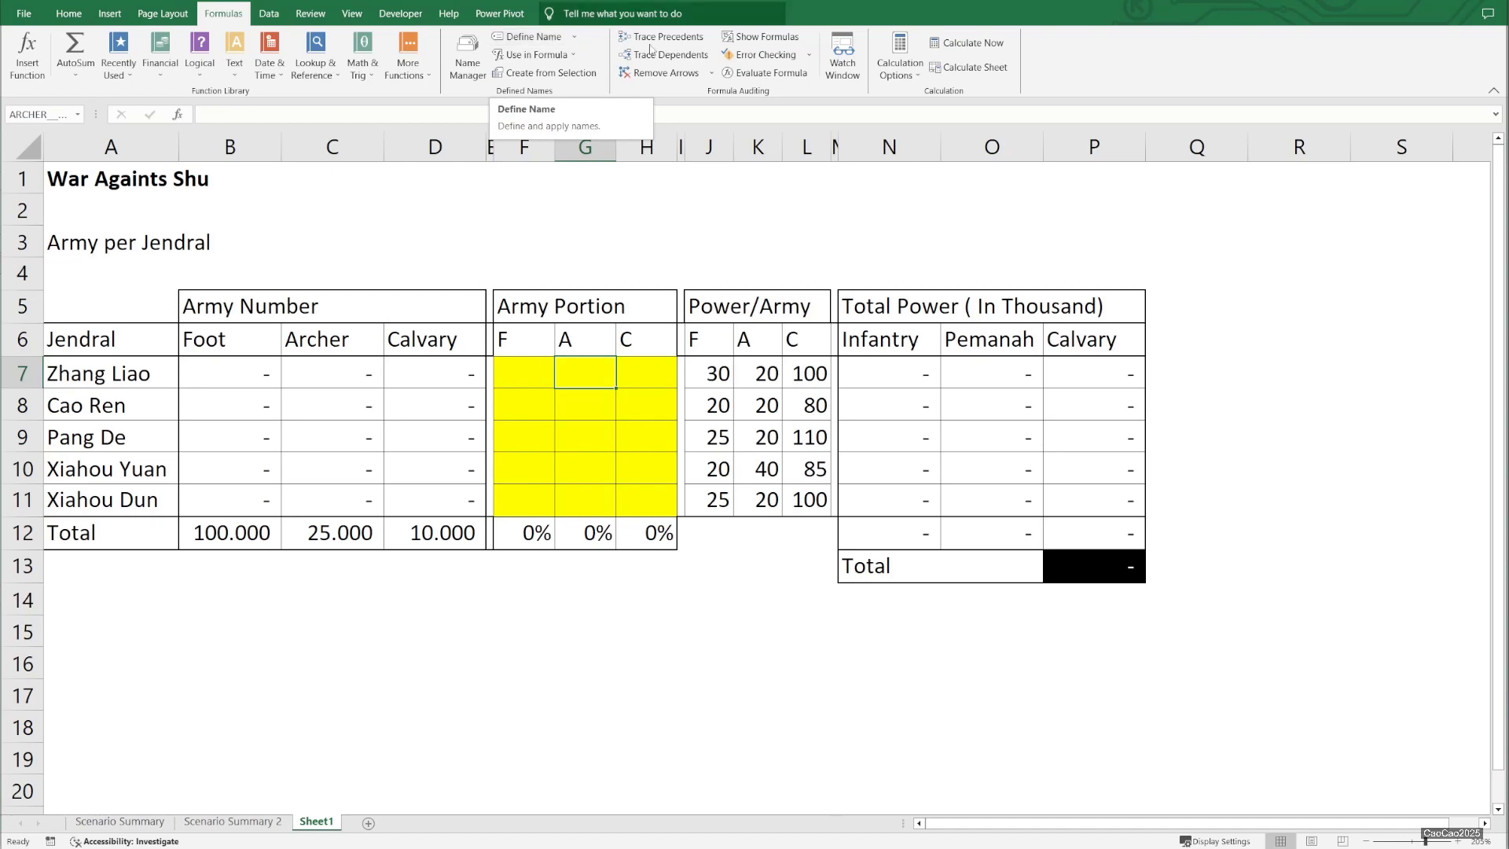
- Review the defined names of the Army Portion cells and the total power cell in Name Manager
{"action": "left_click", "coordinate": [1102, 571]}
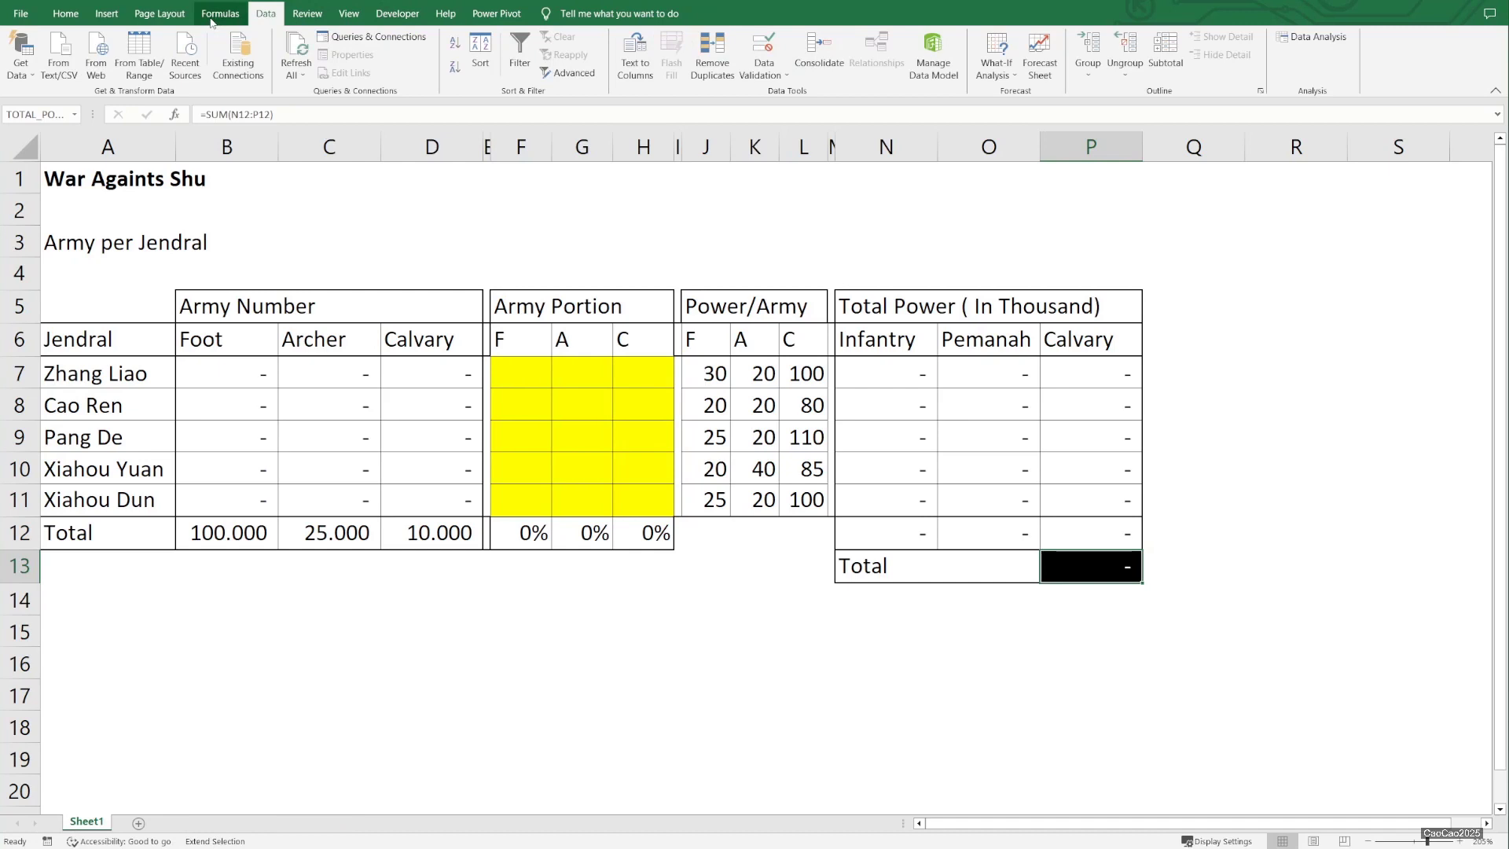
{"action": "left_click", "coordinate": [220, 13]}
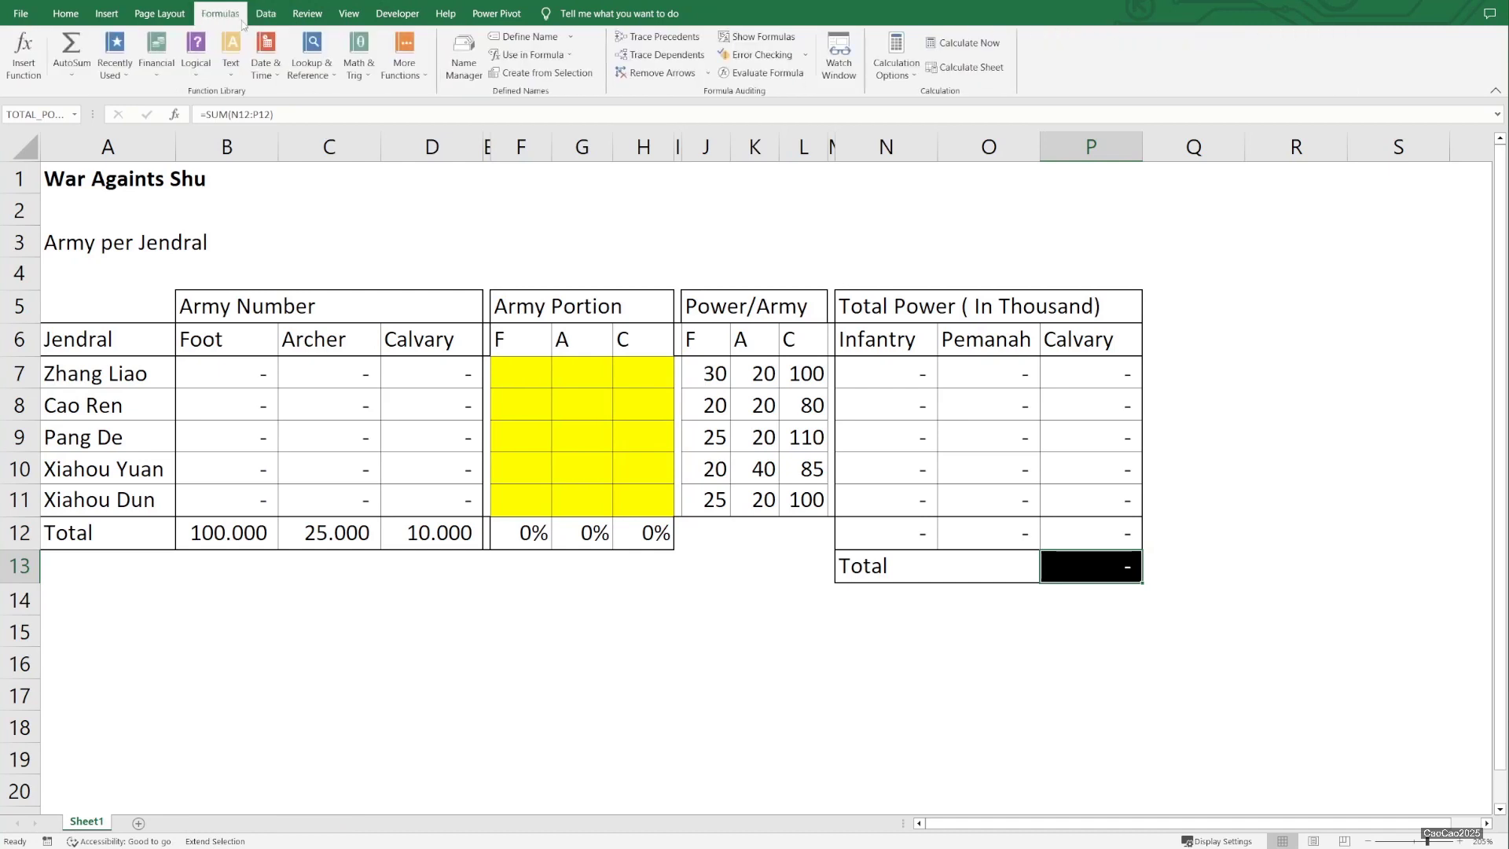
{"action": "left_click", "coordinate": [464, 55]}
{"action": "scroll", "coordinate": [639, 417], "scroll_direction": "down", "scroll_amount": 1}
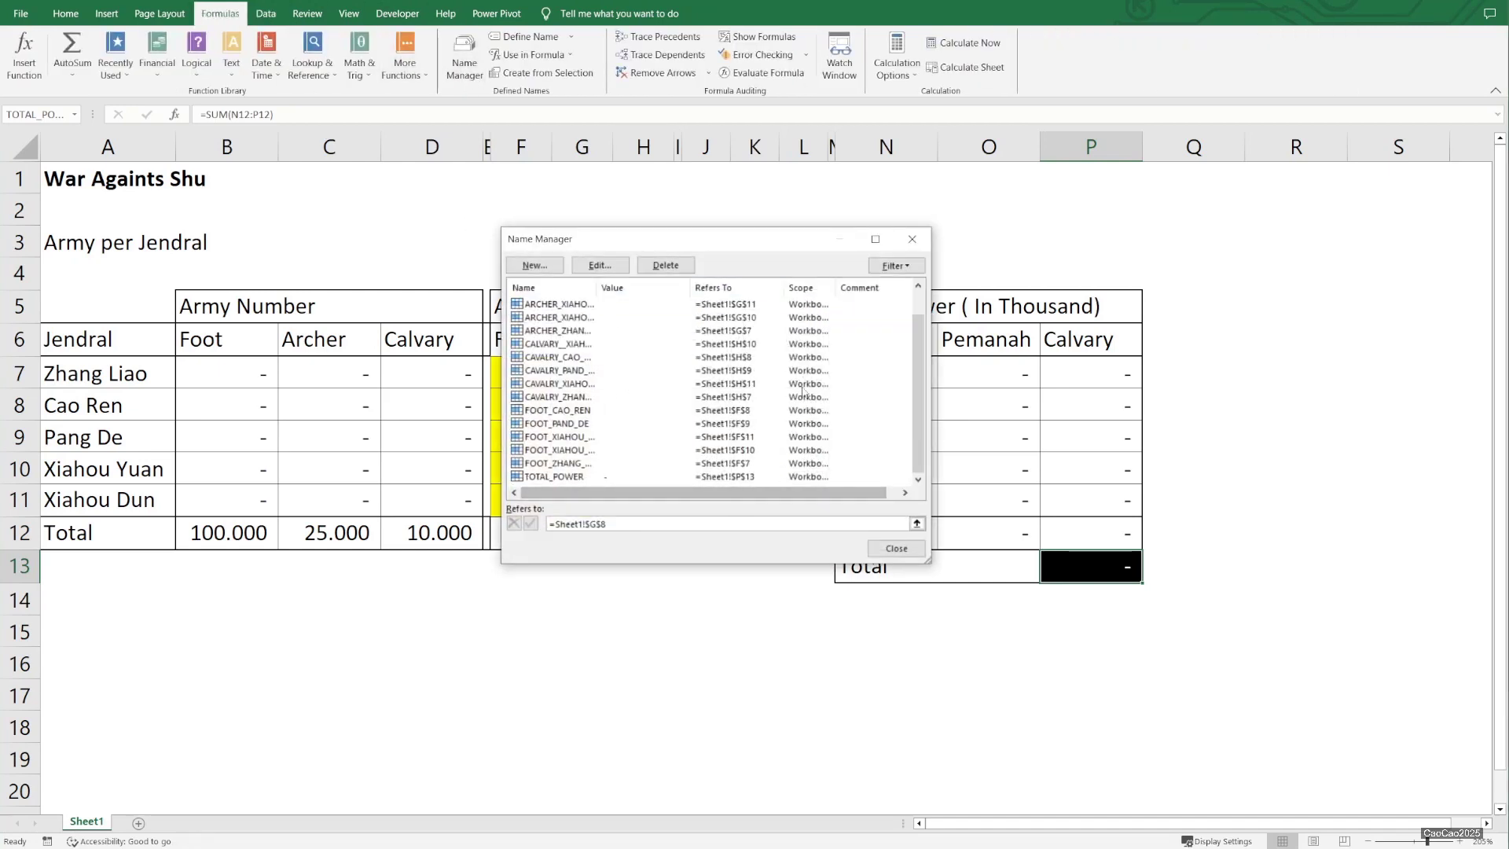
{"action": "left_click", "coordinate": [910, 240]}
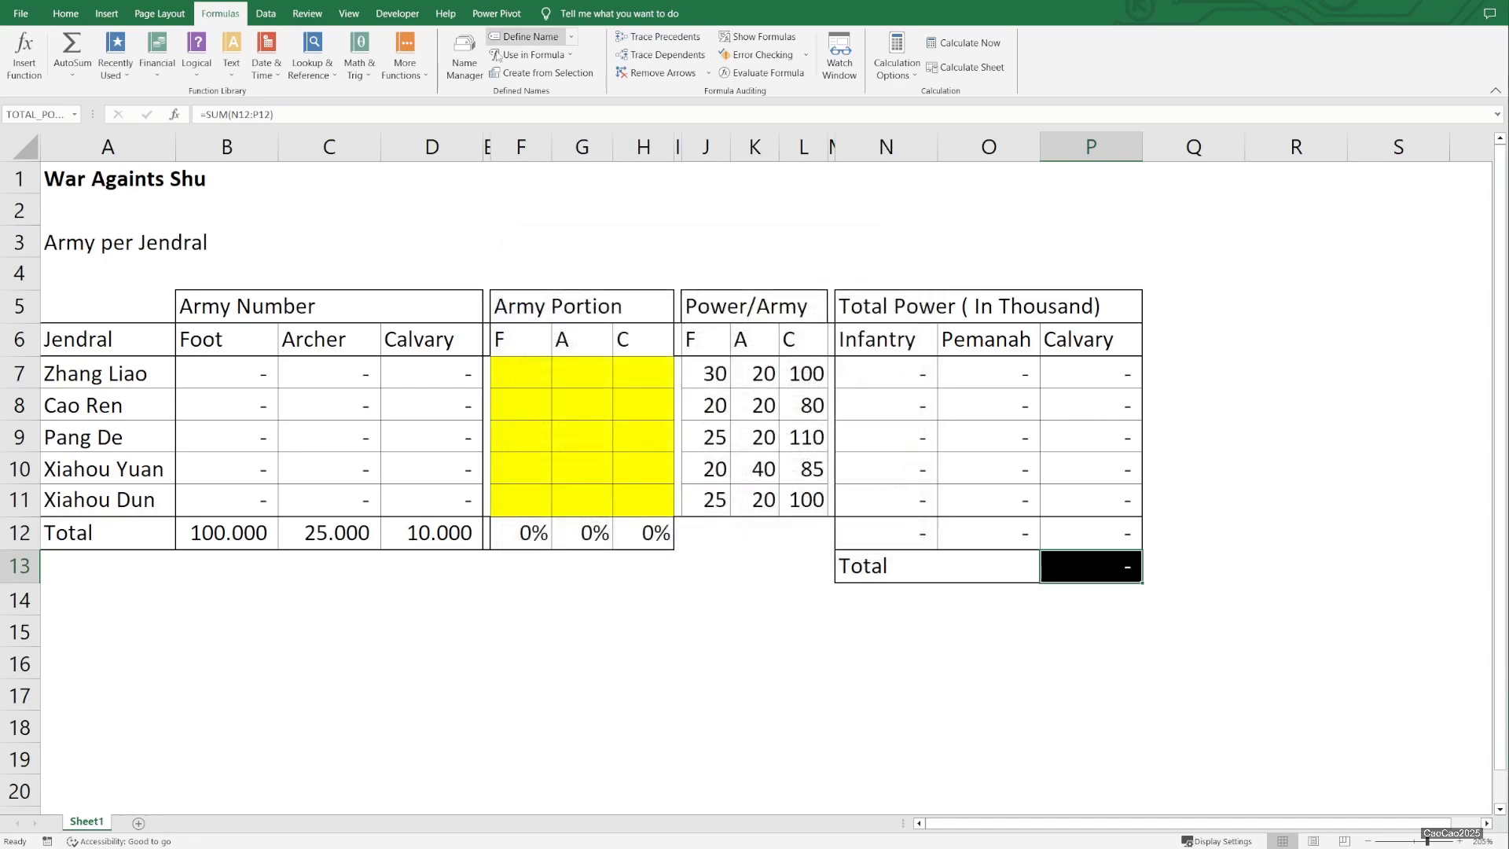
- Generate a new scenario summary report from the named cells, using the total power cell P13 as the result cell
{"action": "left_click", "coordinate": [265, 15]}
{"action": "left_click", "coordinate": [996, 59]}
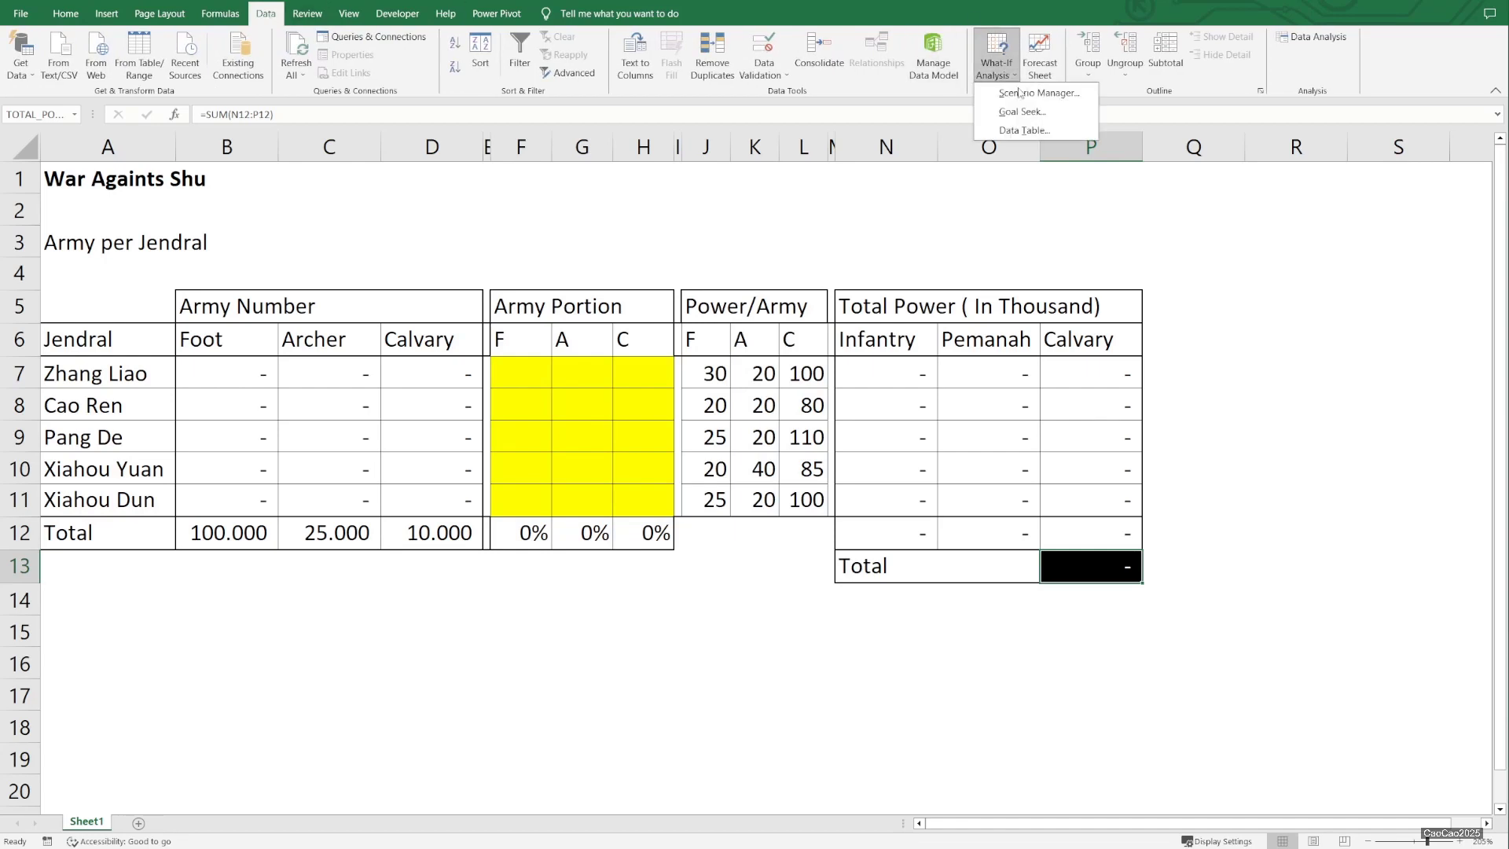
{"action": "left_click", "coordinate": [1025, 95]}
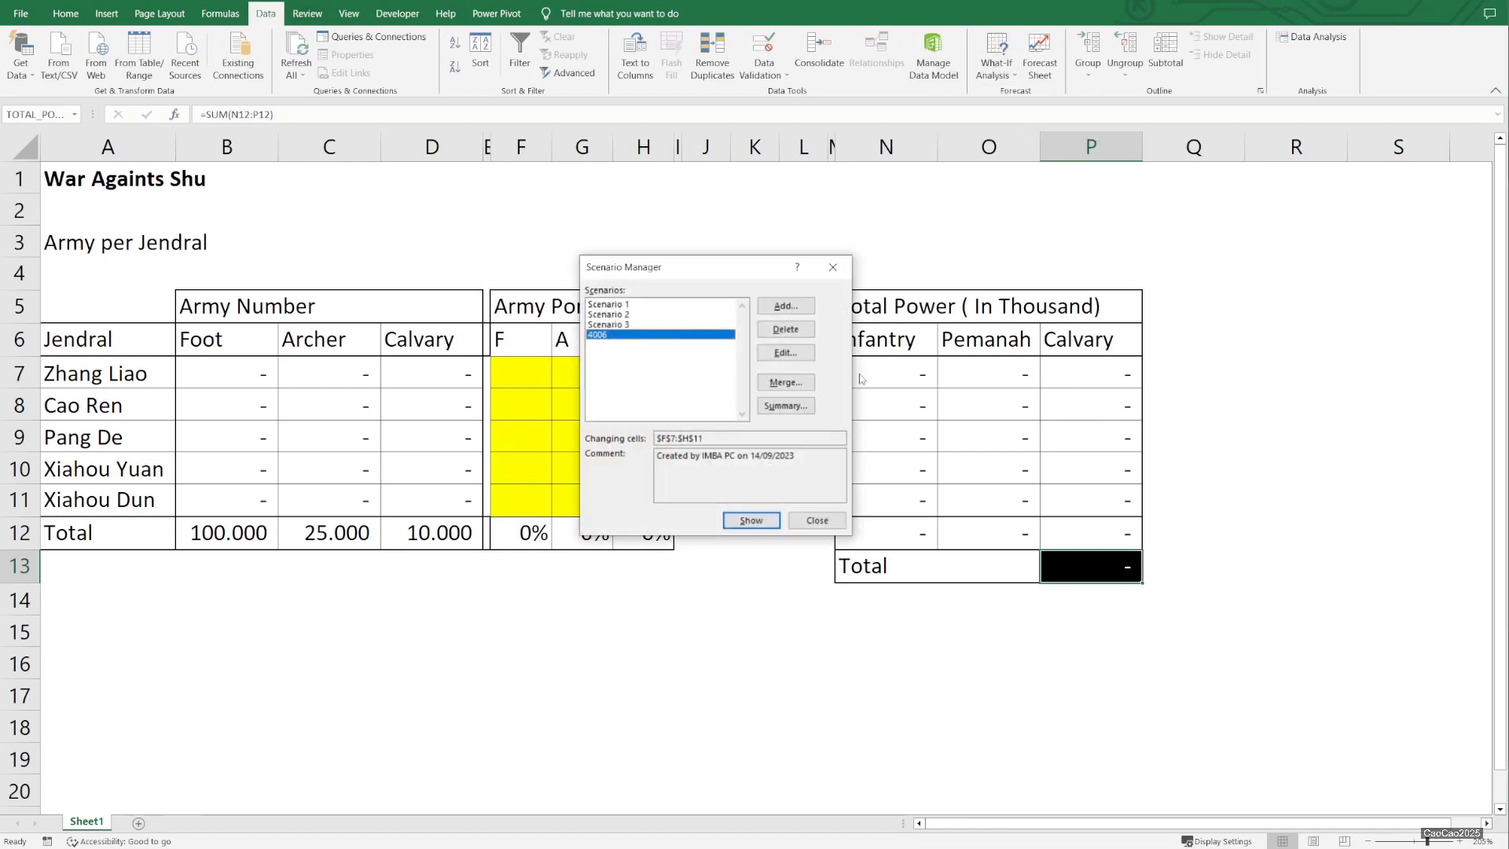
{"action": "left_click", "coordinate": [785, 406]}
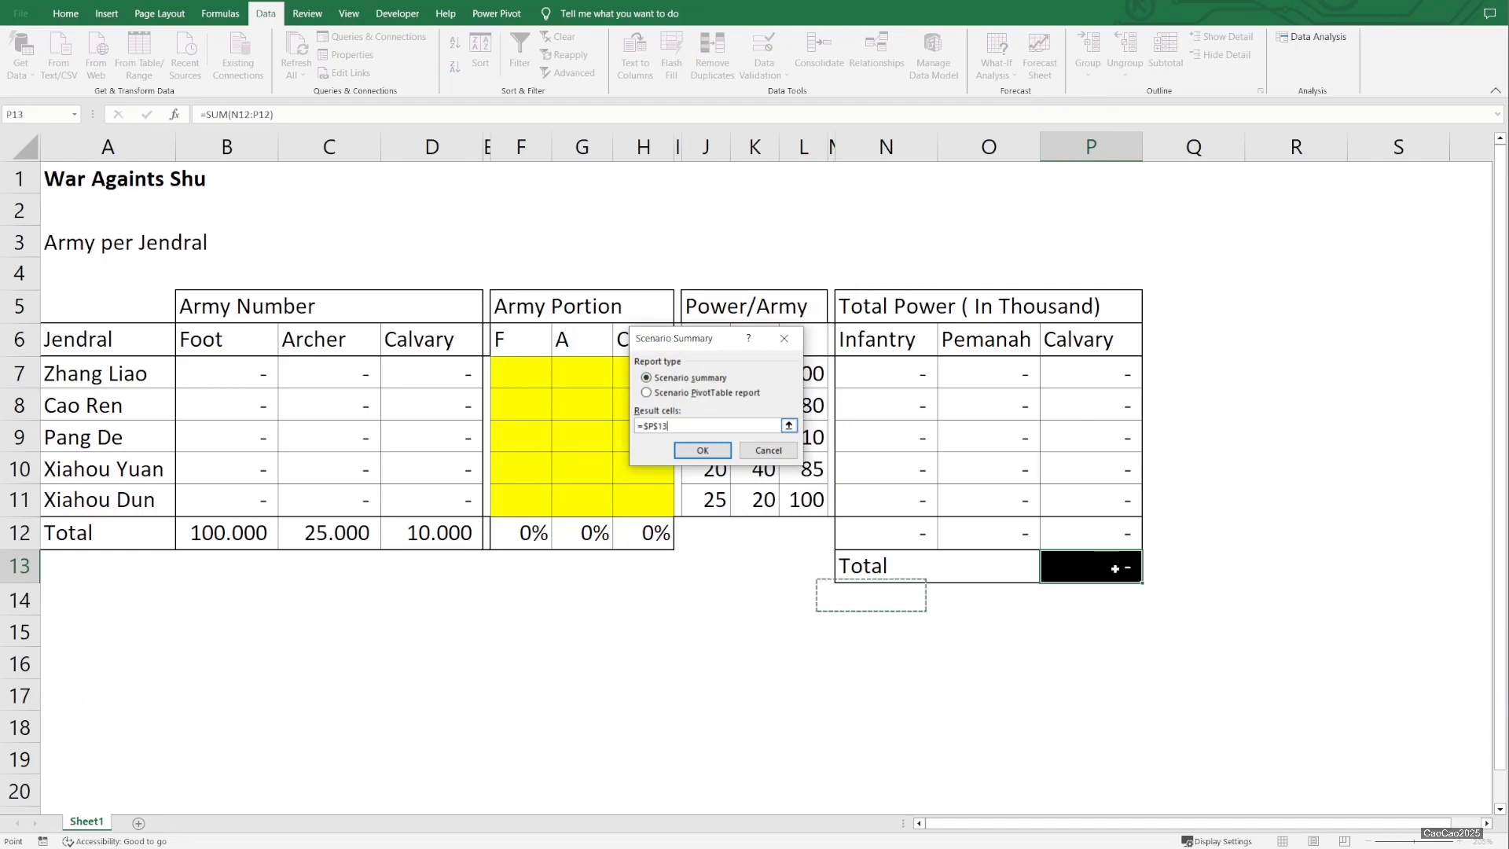
{"action": "left_click", "coordinate": [703, 451]}
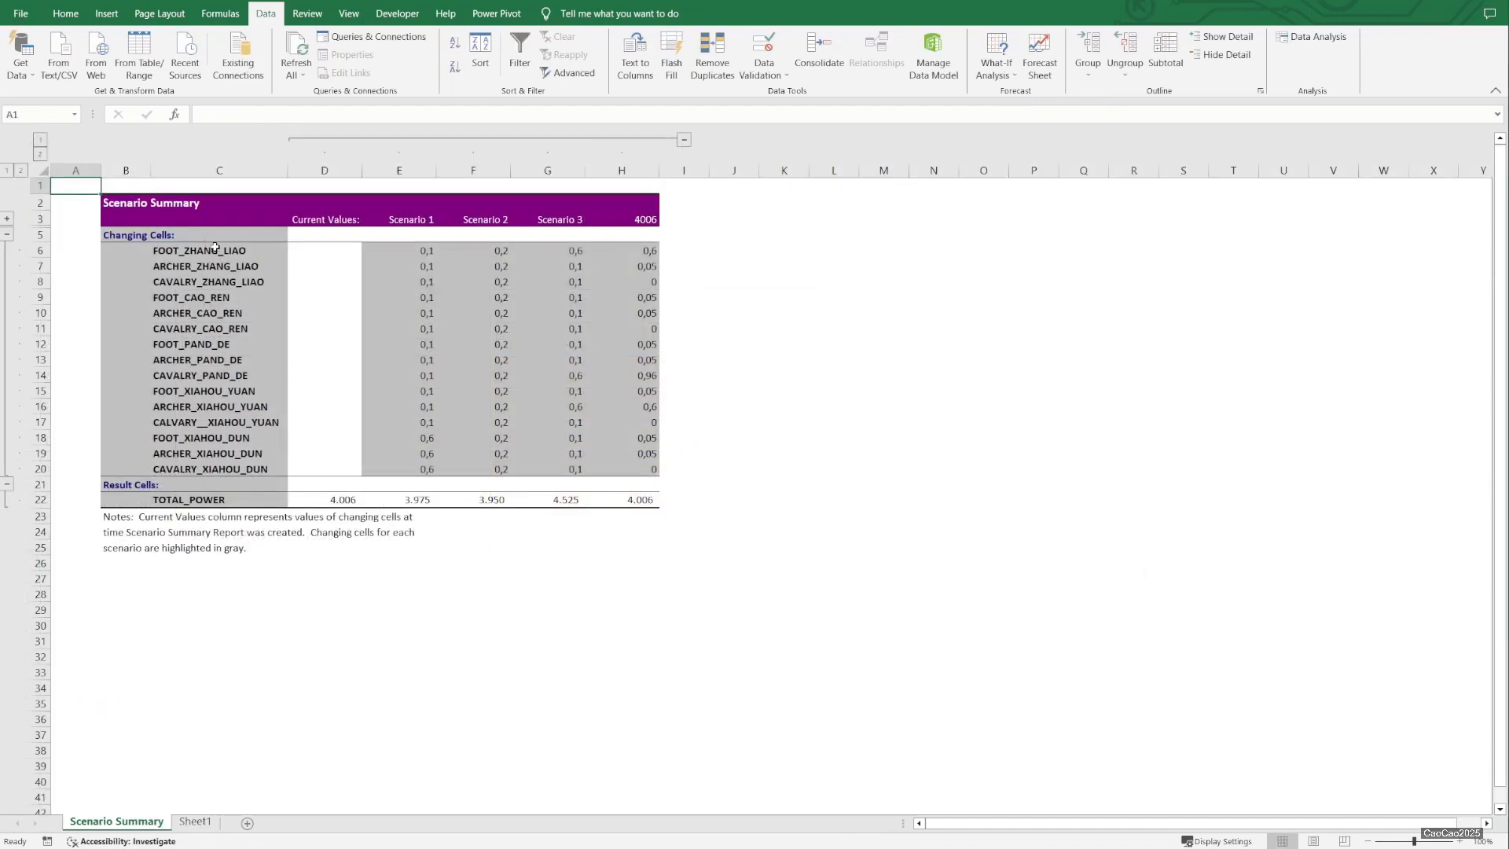
- Format the scenario values in E6:H20 of the summary as percentages with two decimal places
{"action": "left_click_drag", "start_coordinate": [416, 250], "coordinate": [627, 463]}
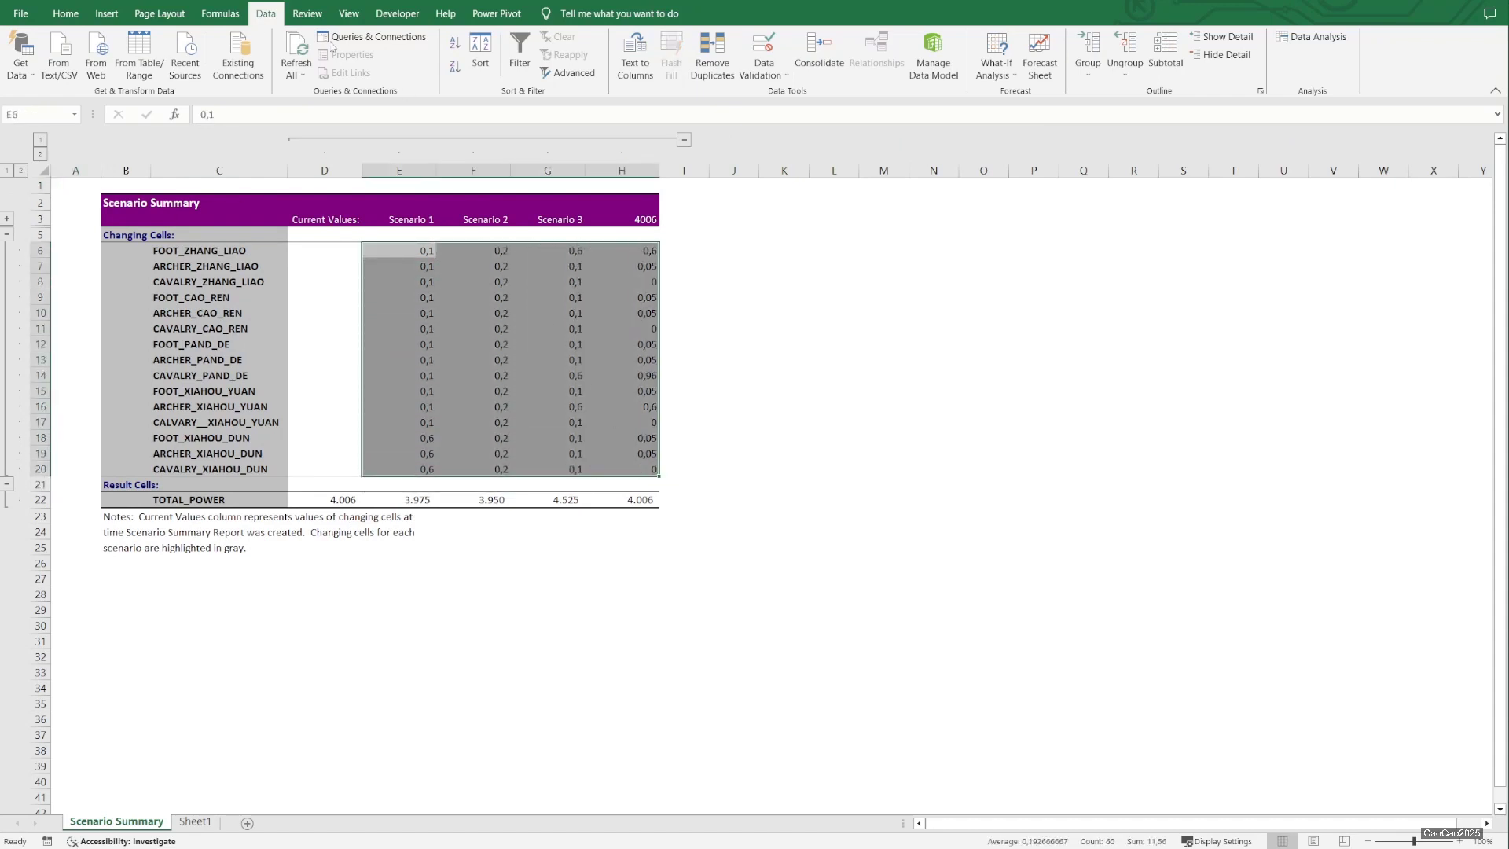
{"action": "left_click", "coordinate": [65, 13]}
{"action": "left_click", "coordinate": [588, 67]}
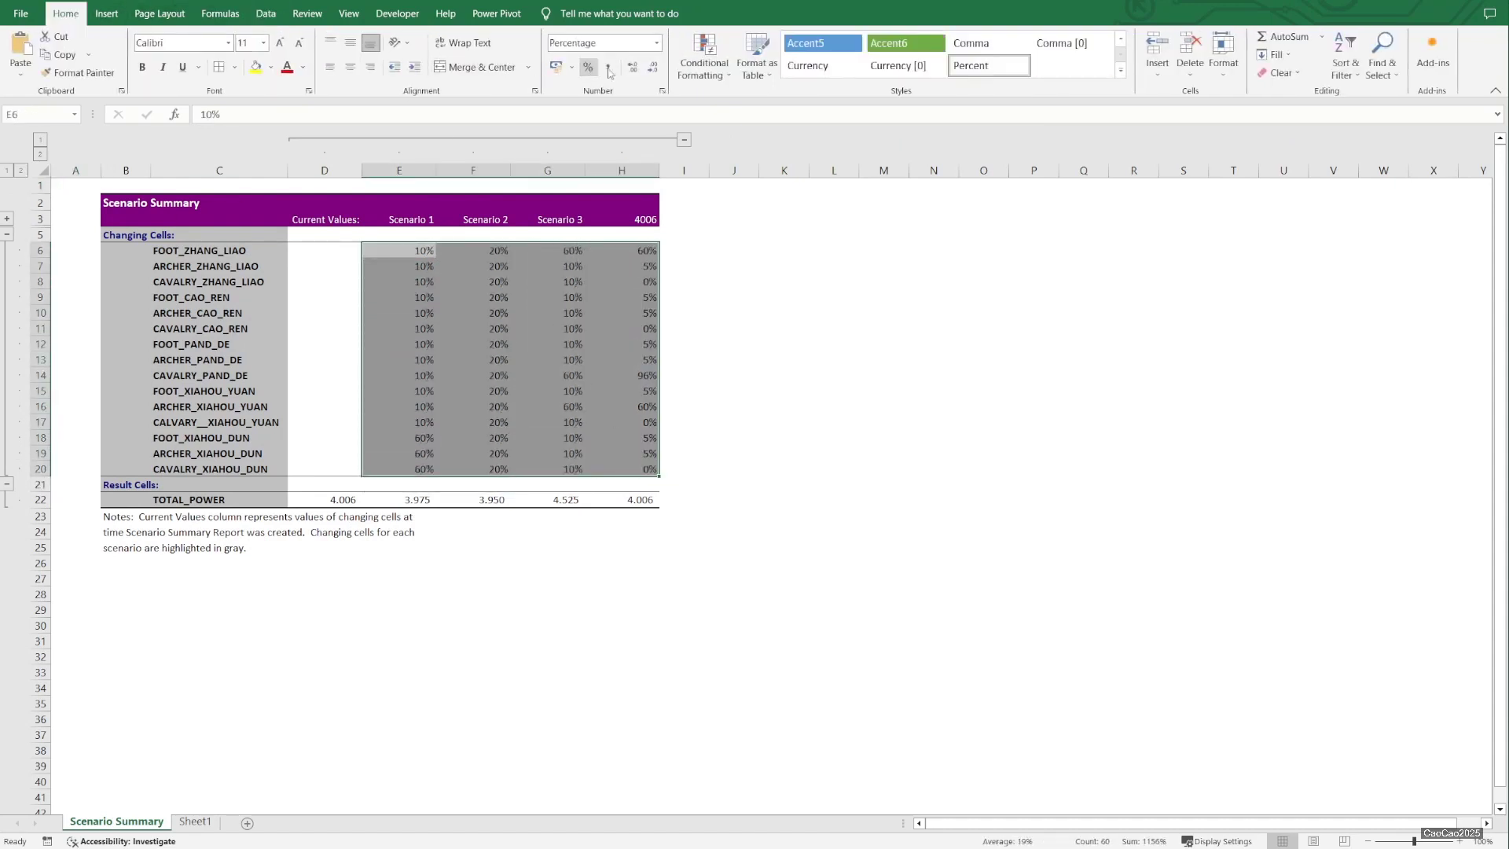
{"action": "left_click", "coordinate": [633, 68]}
{"action": "left_click", "coordinate": [633, 67]}
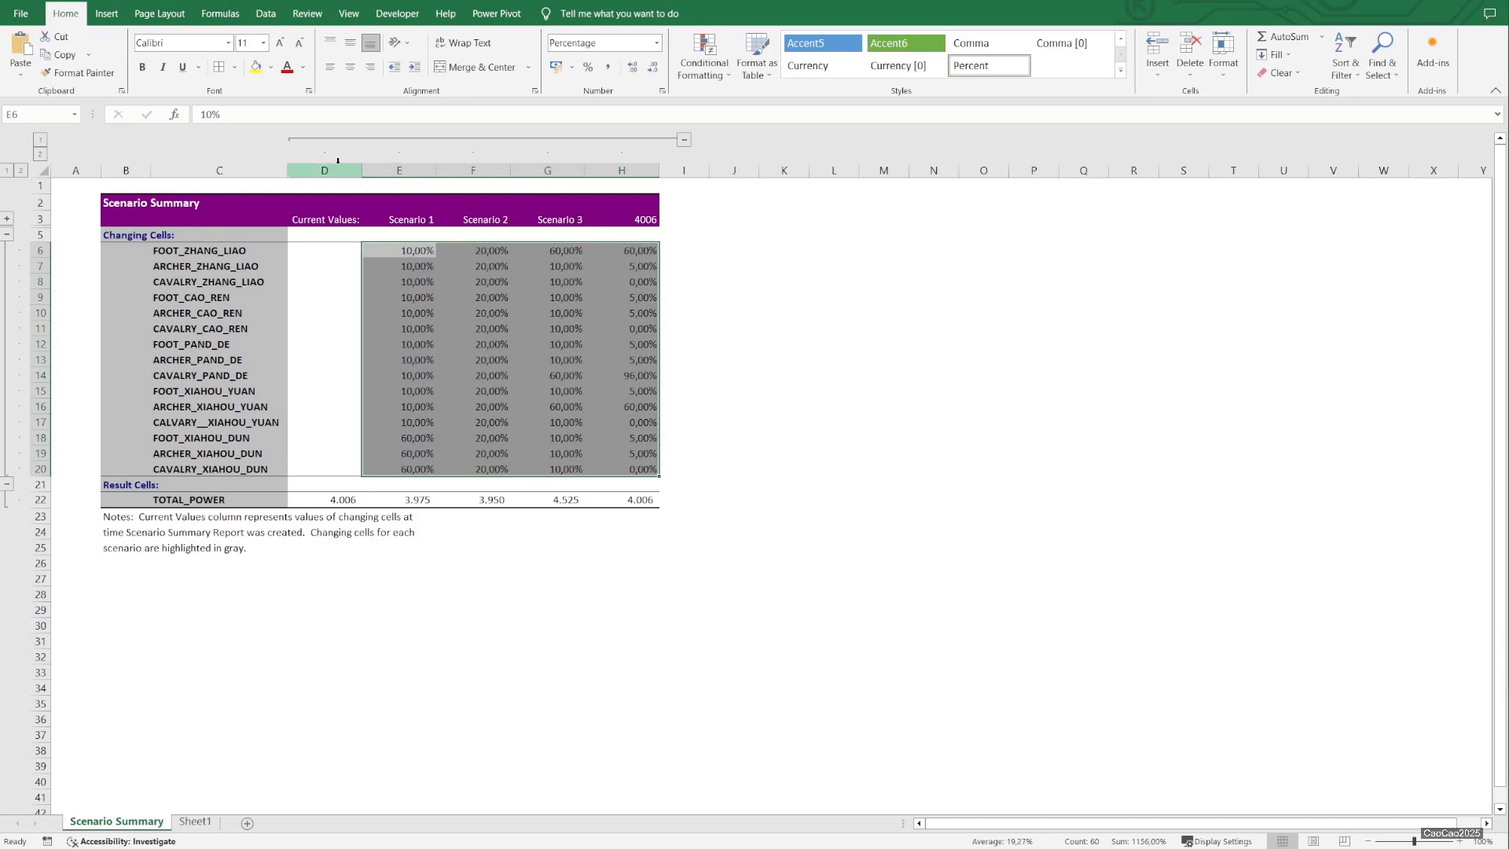
- Fit the width of the summary's Current Values column to its contents
{"action": "left_click", "coordinate": [359, 171]}
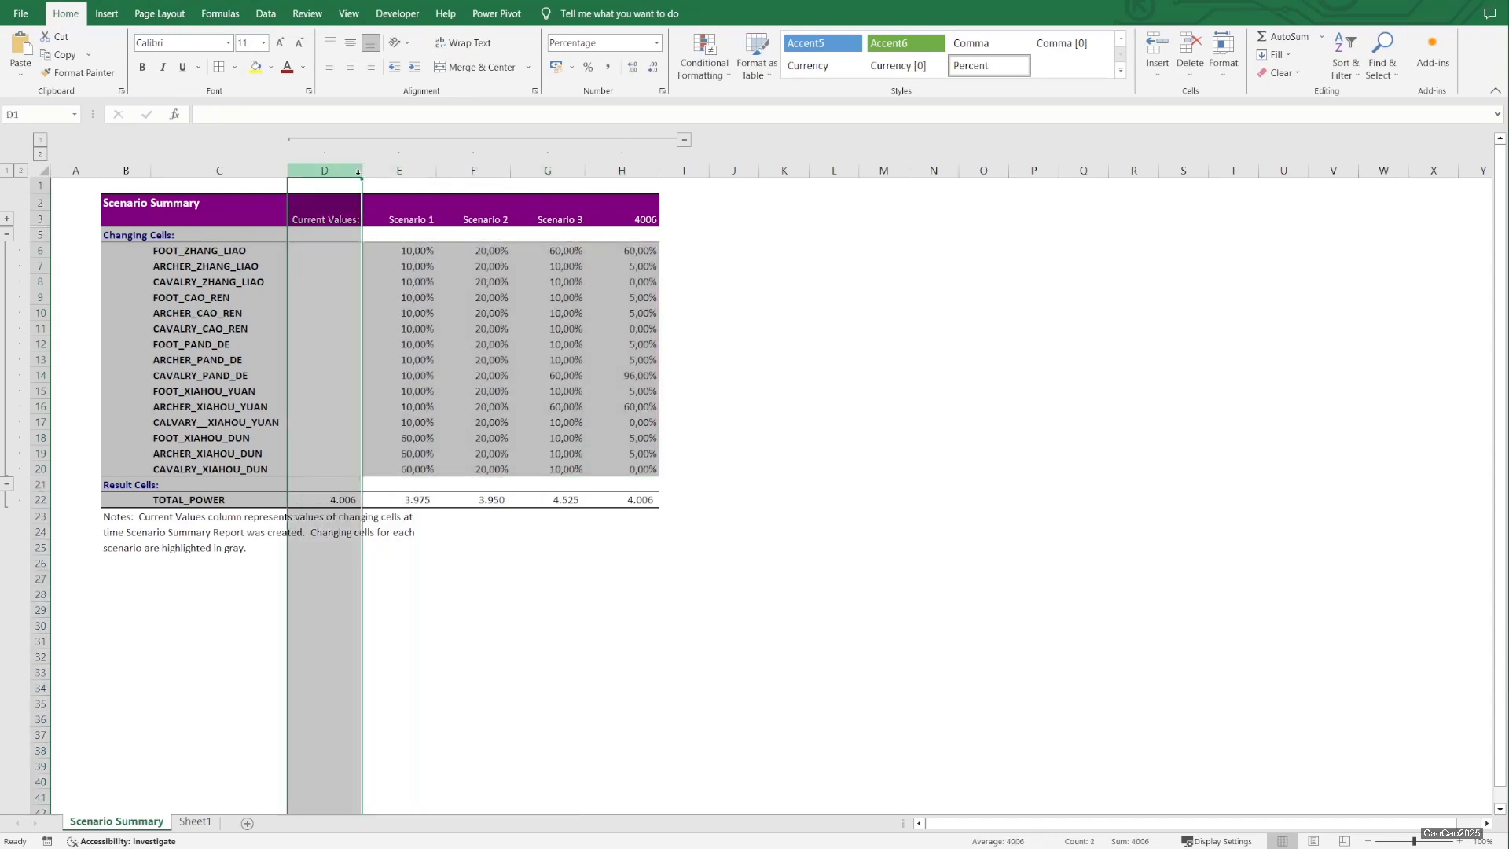
{"action": "left_click_drag", "start_coordinate": [320, 252], "coordinate": [332, 470]}
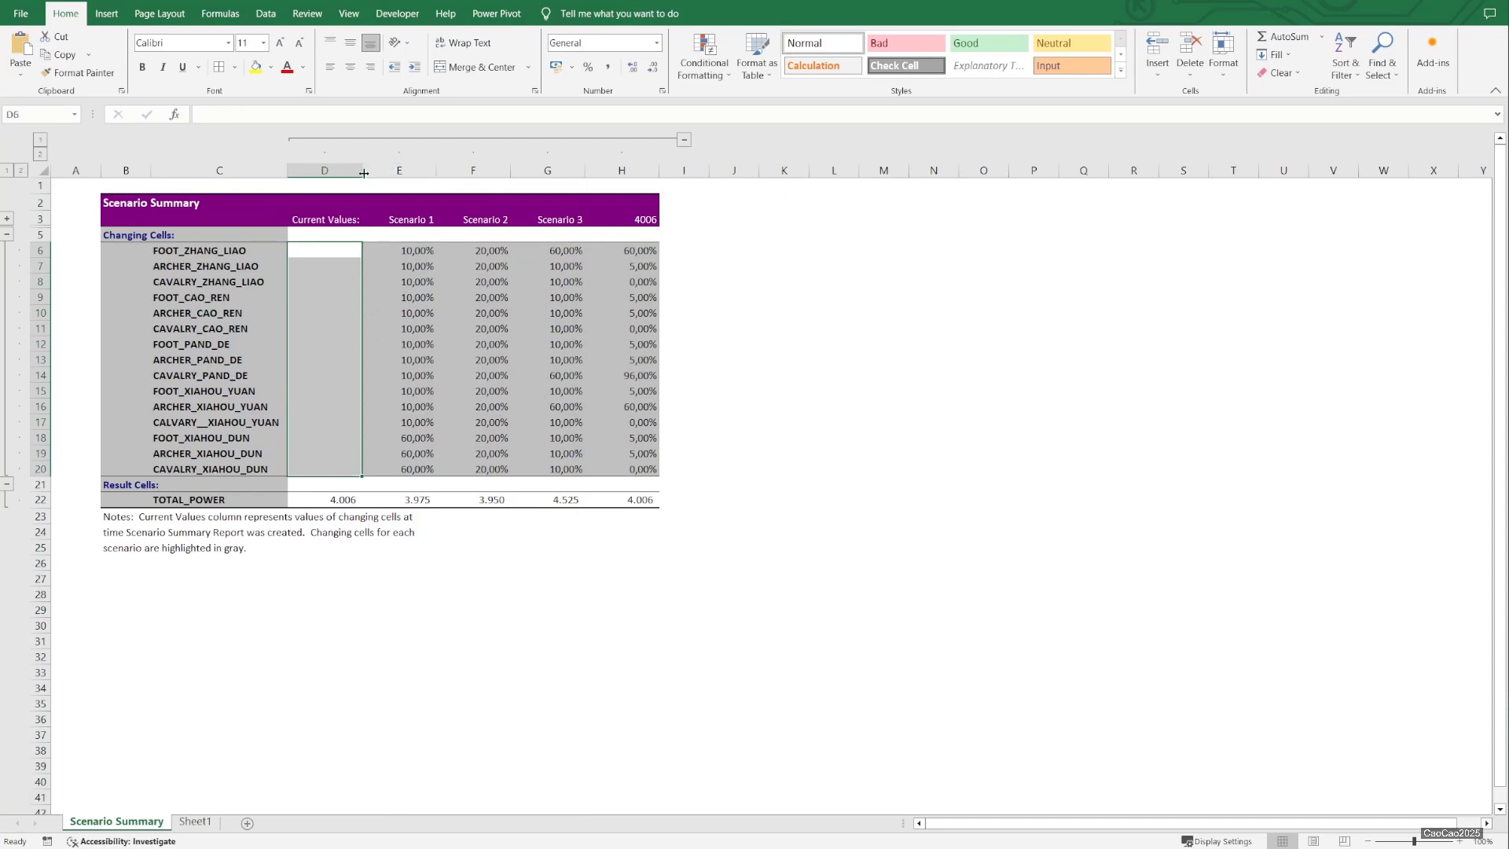
{"action": "left_click_drag", "start_coordinate": [361, 172], "coordinate": [310, 175]}
{"action": "scroll", "coordinate": [417, 360], "scroll_direction": "up", "scroll_amount": 3}
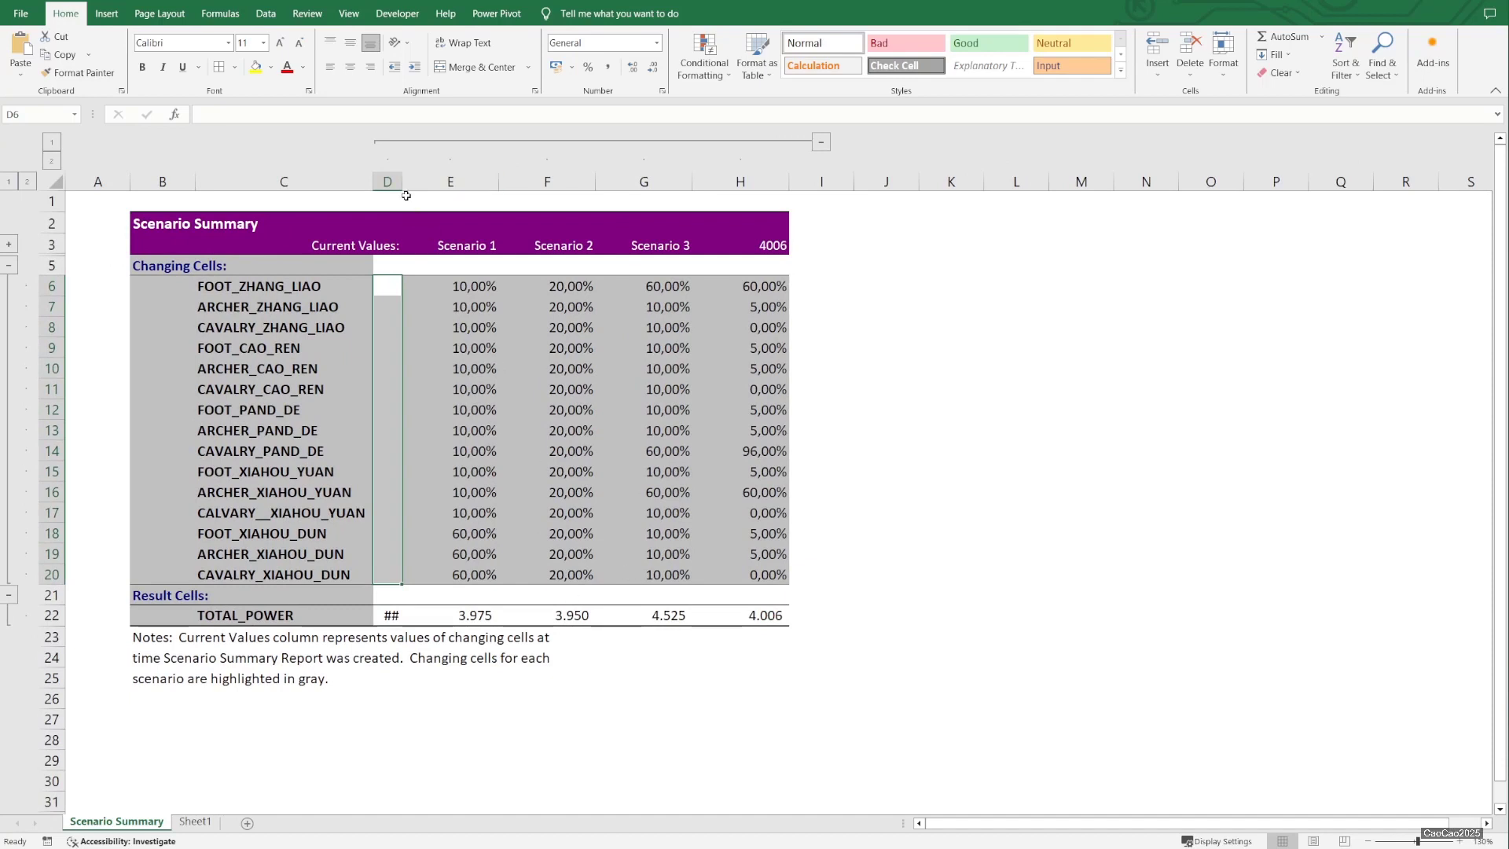
{"action": "double_click", "coordinate": [404, 176]}
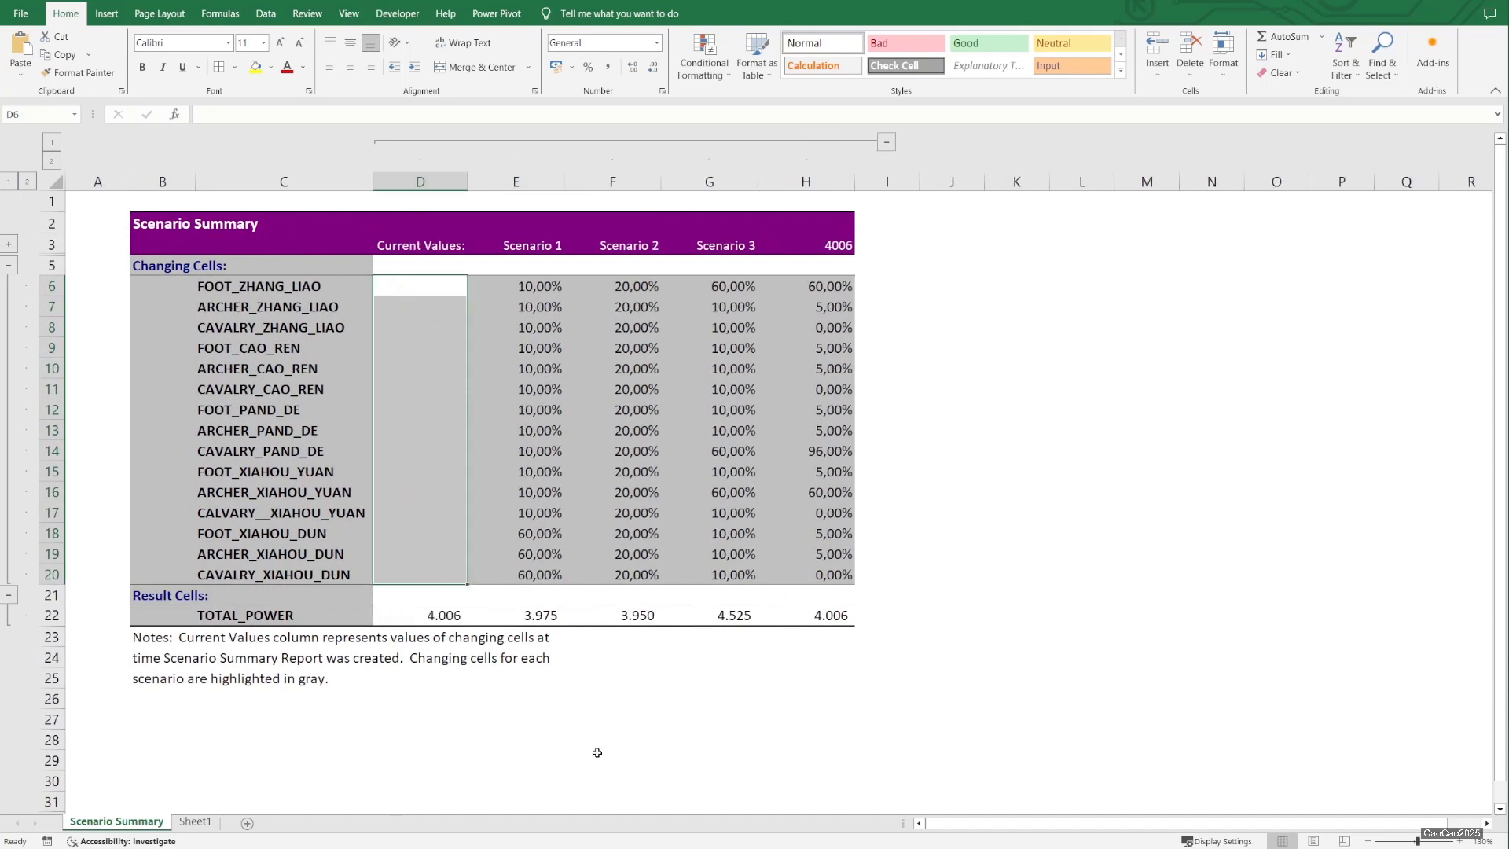
- Compare the TOTAL_POWER results of the current values and all scenarios in the summary
{"action": "left_click", "coordinate": [459, 620]}
{"action": "left_click_drag", "start_coordinate": [463, 619], "coordinate": [822, 620]}
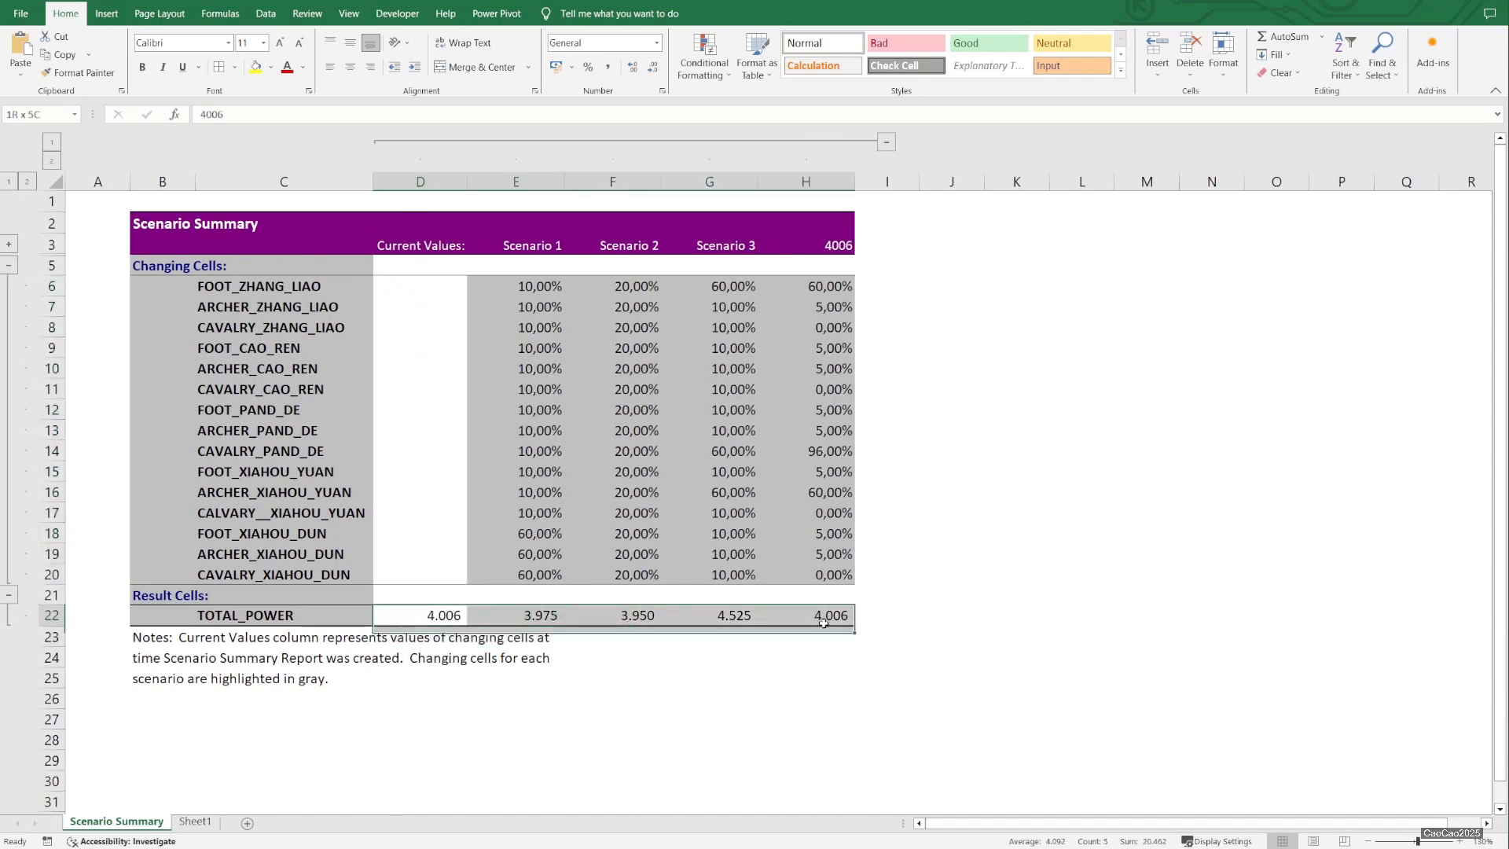
{"action": "left_click", "coordinate": [822, 620]}
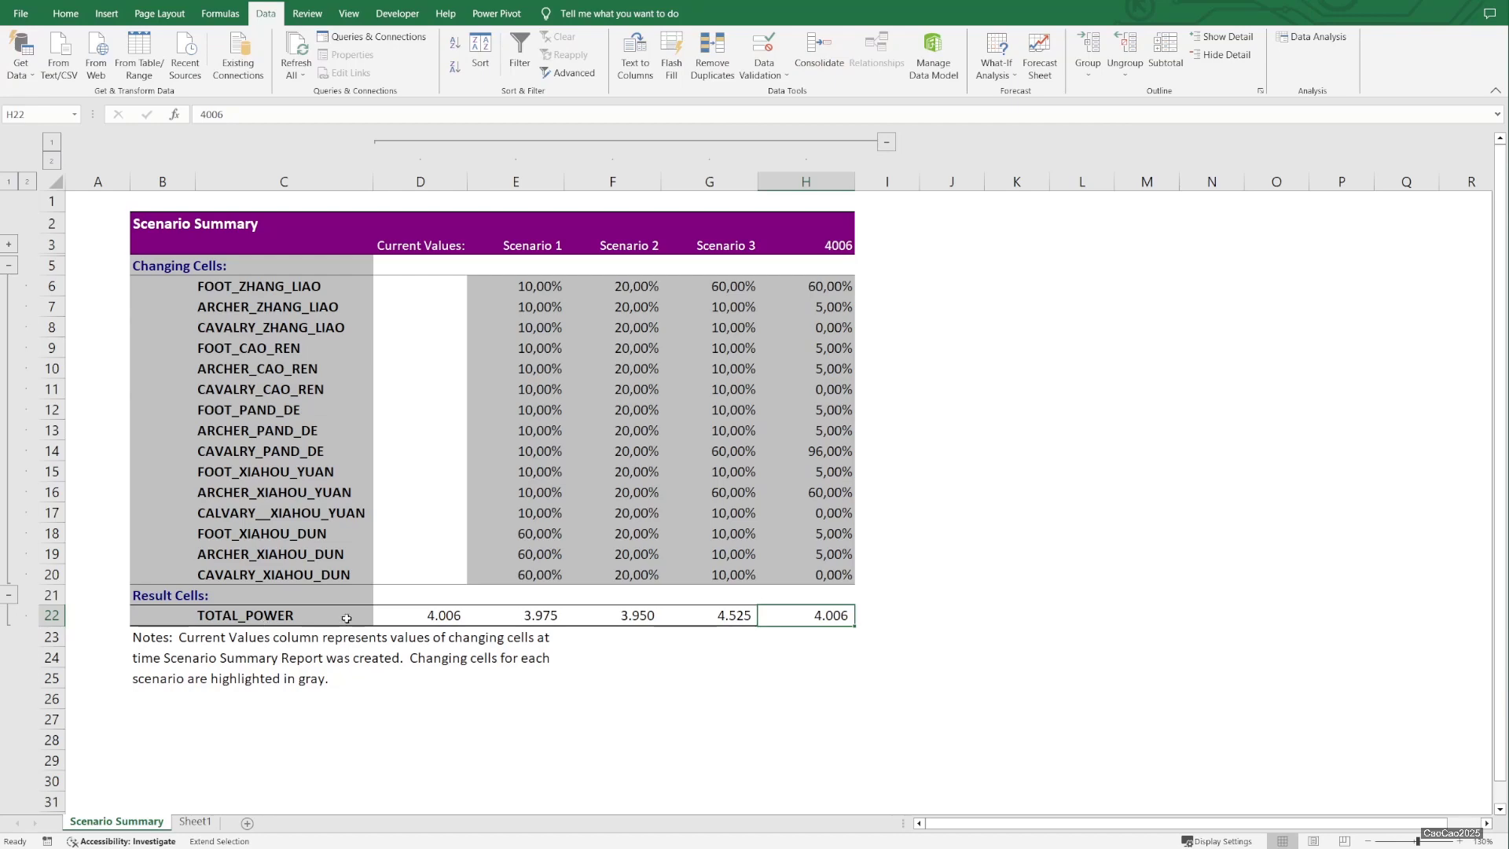
- Generate a scenario PivotTable report from the scenarios on Sheet1, using the total power cell P13 as the result cell
{"action": "left_click", "coordinate": [203, 822]}
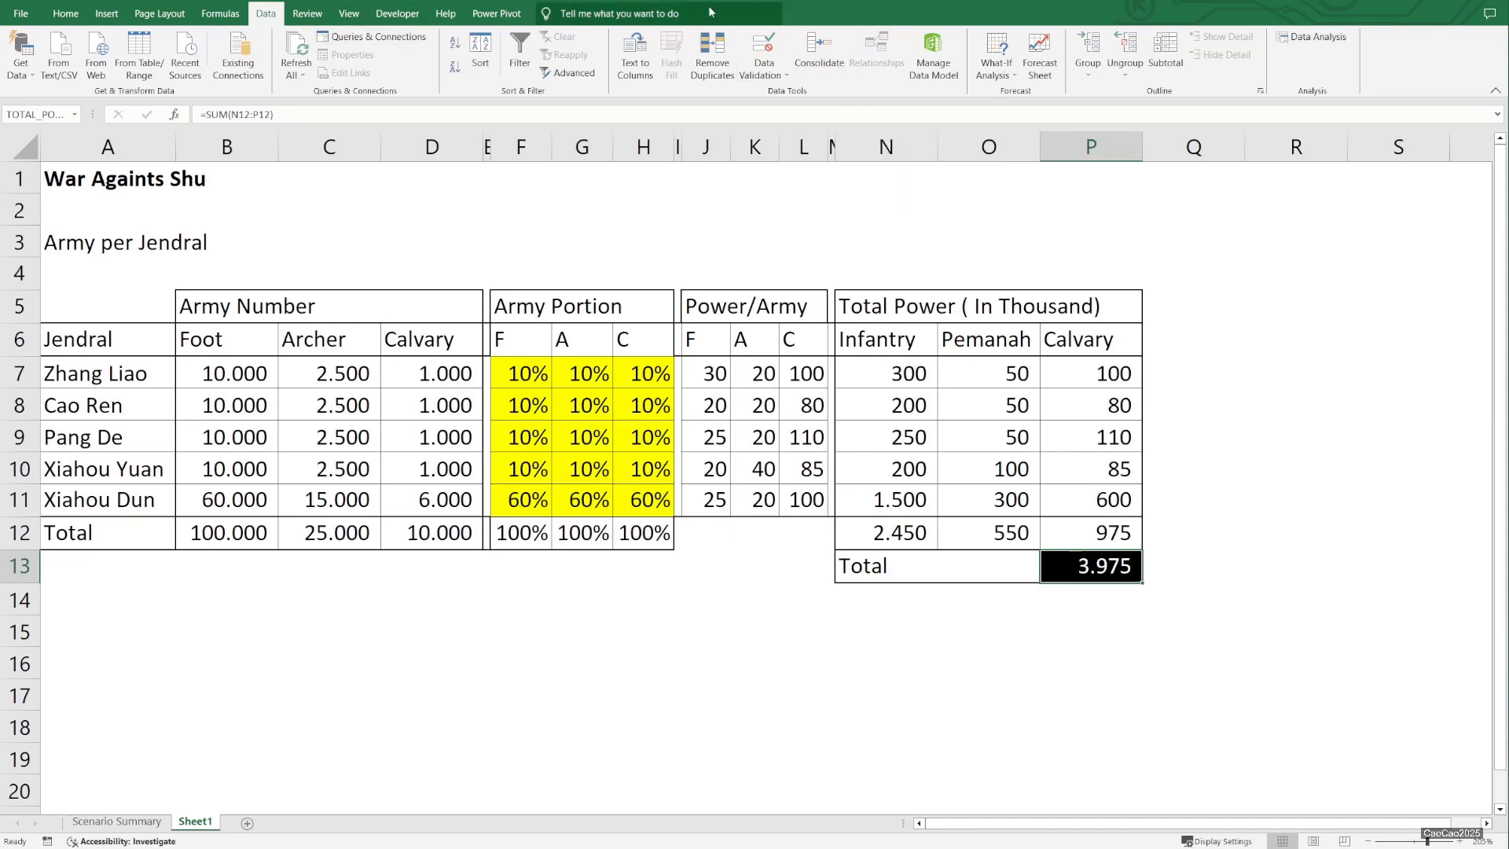
{"action": "left_click", "coordinate": [996, 70]}
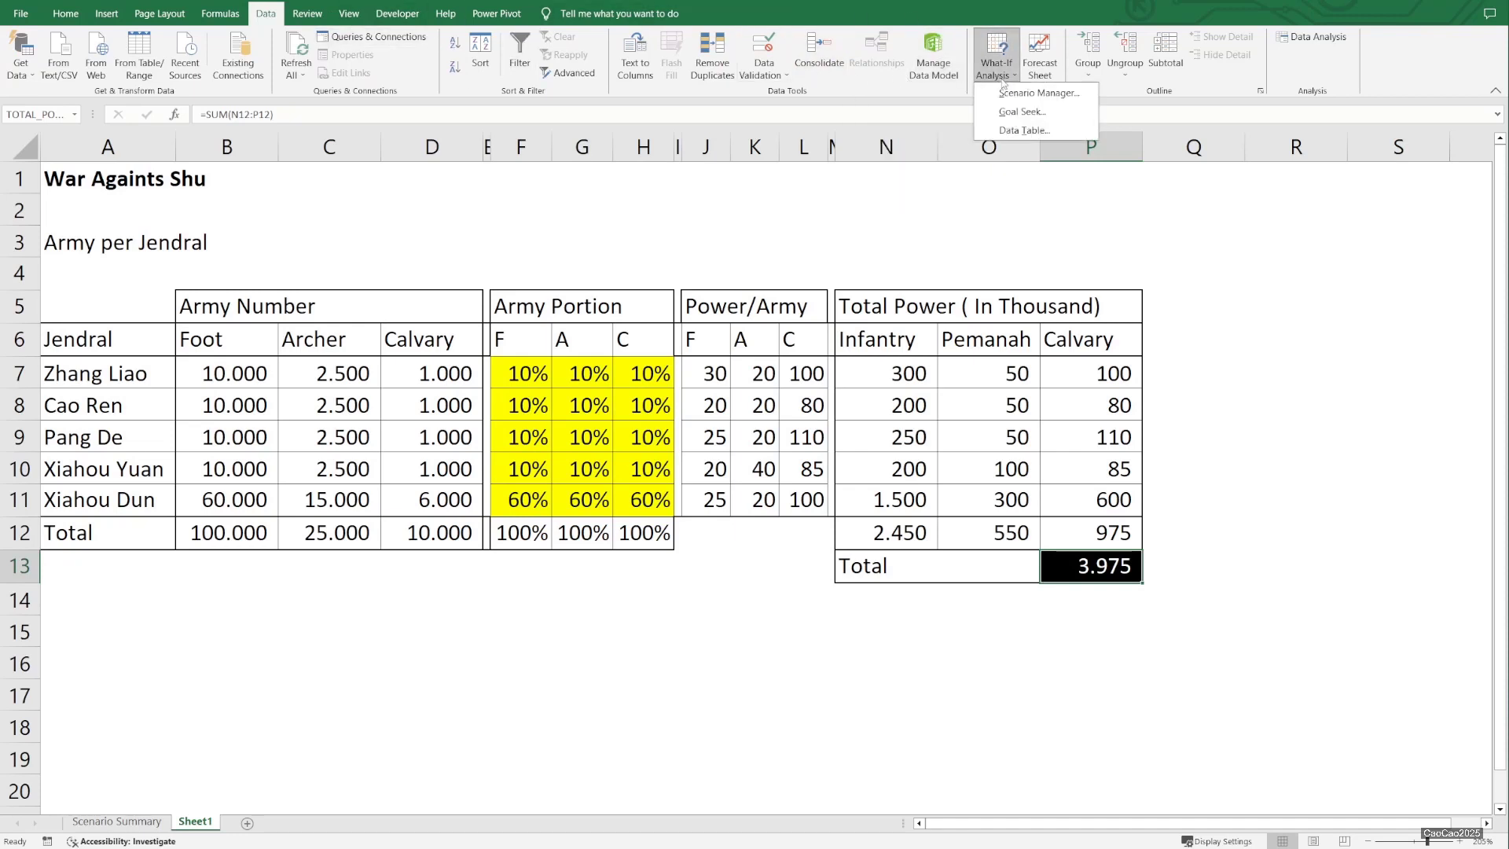
{"action": "left_click", "coordinate": [1033, 94]}
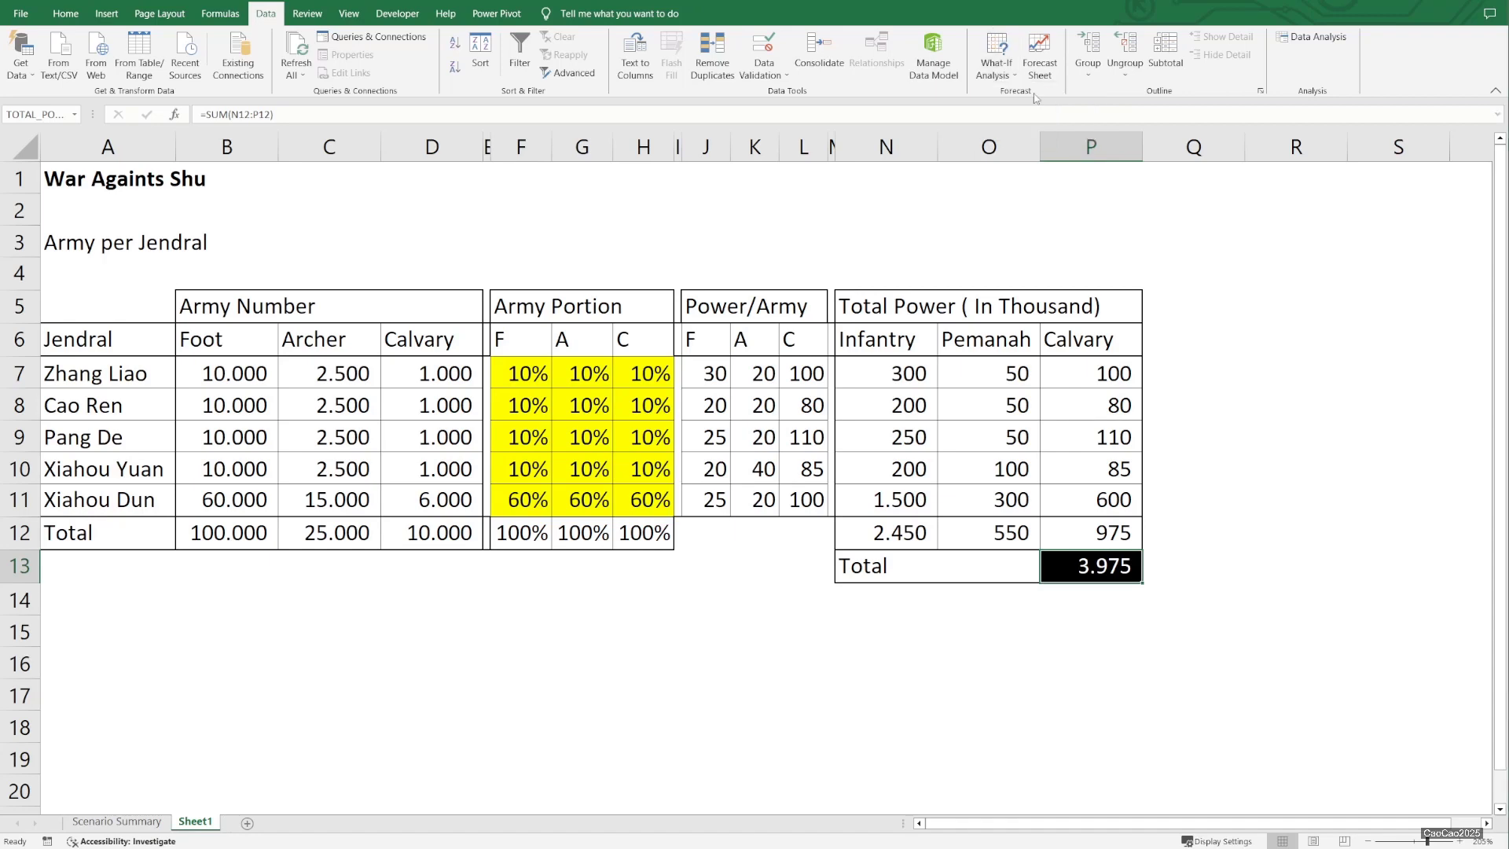
{"action": "left_click", "coordinate": [617, 333]}
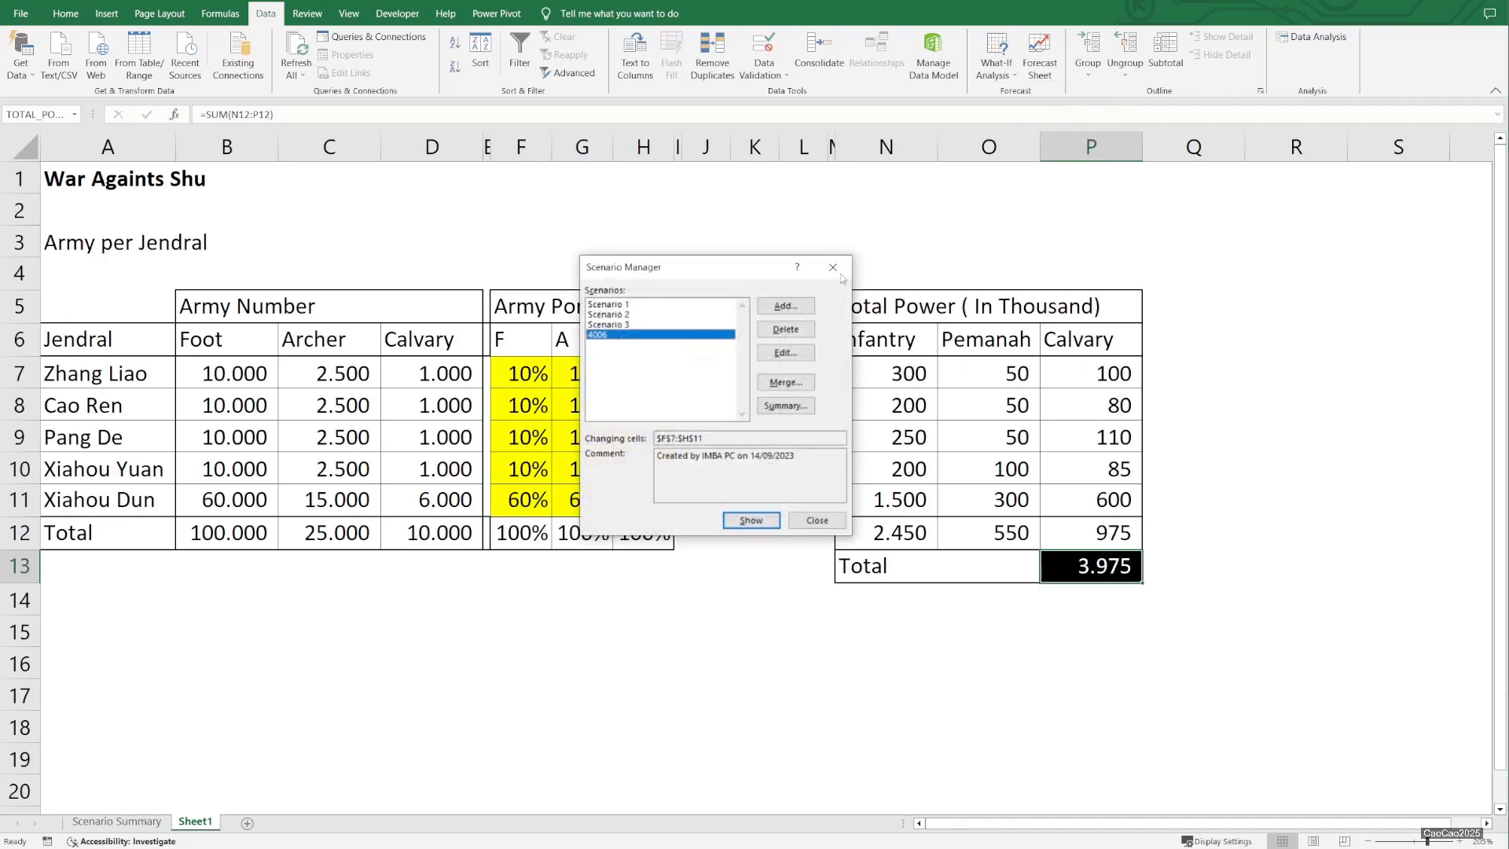
{"action": "left_click", "coordinate": [785, 405]}
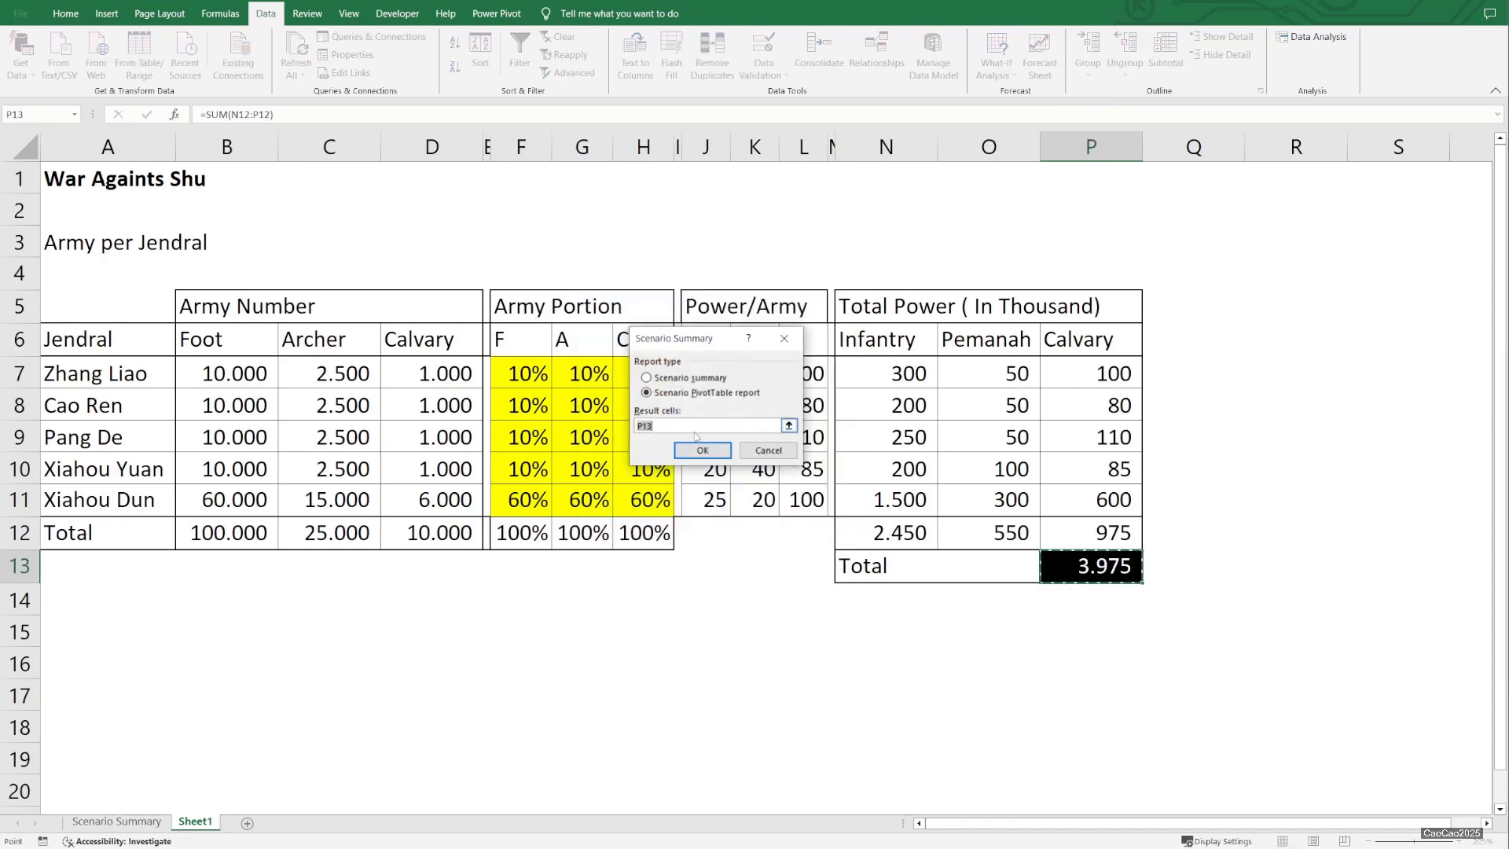
{"action": "left_click", "coordinate": [699, 451]}
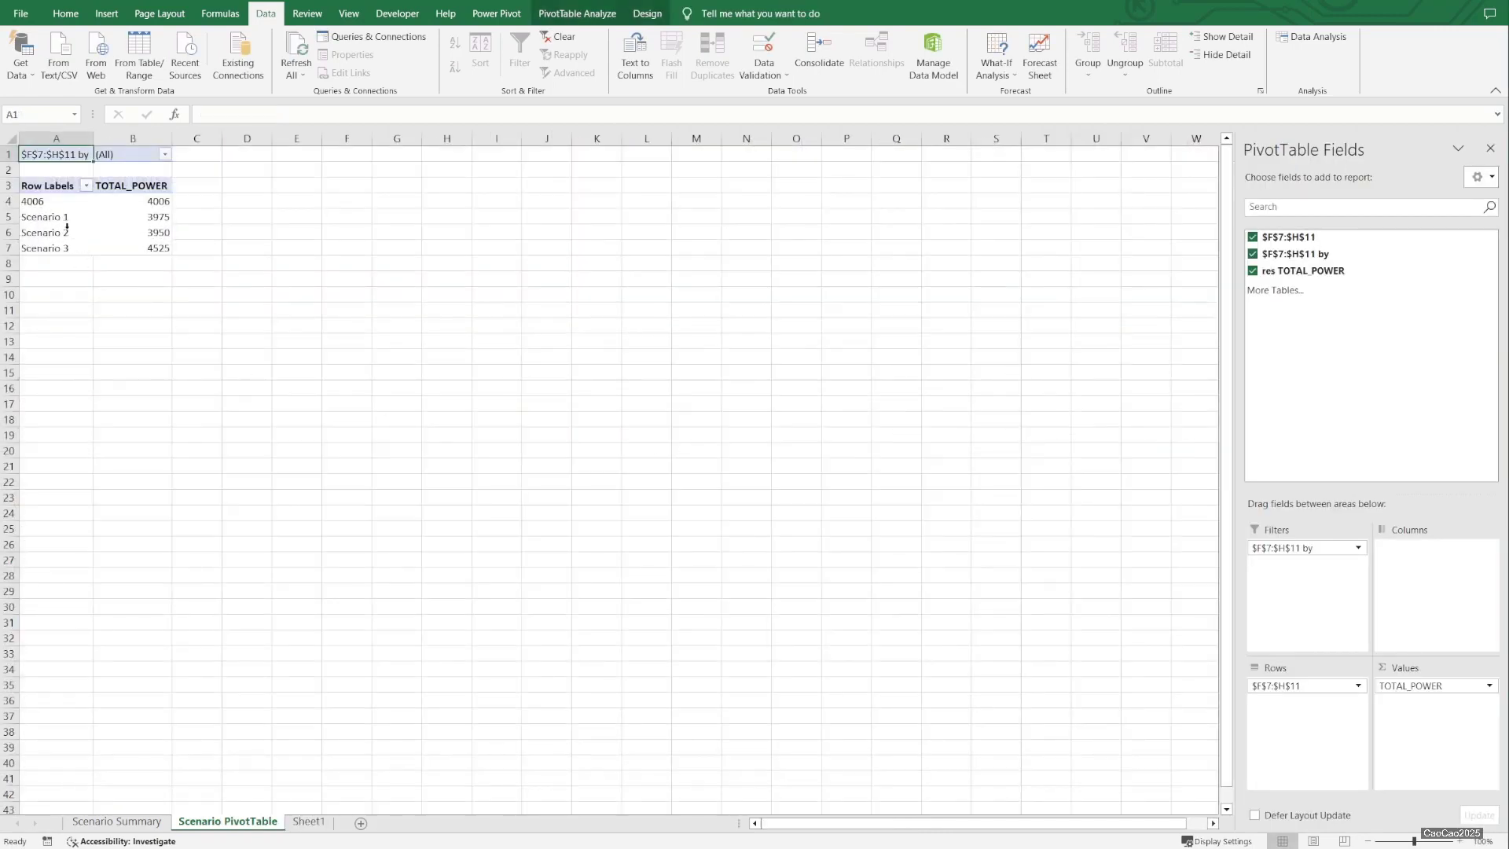
- Move the 4006 row below Scenario 3 in the scenario PivotTable
{"action": "left_click", "coordinate": [75, 202]}
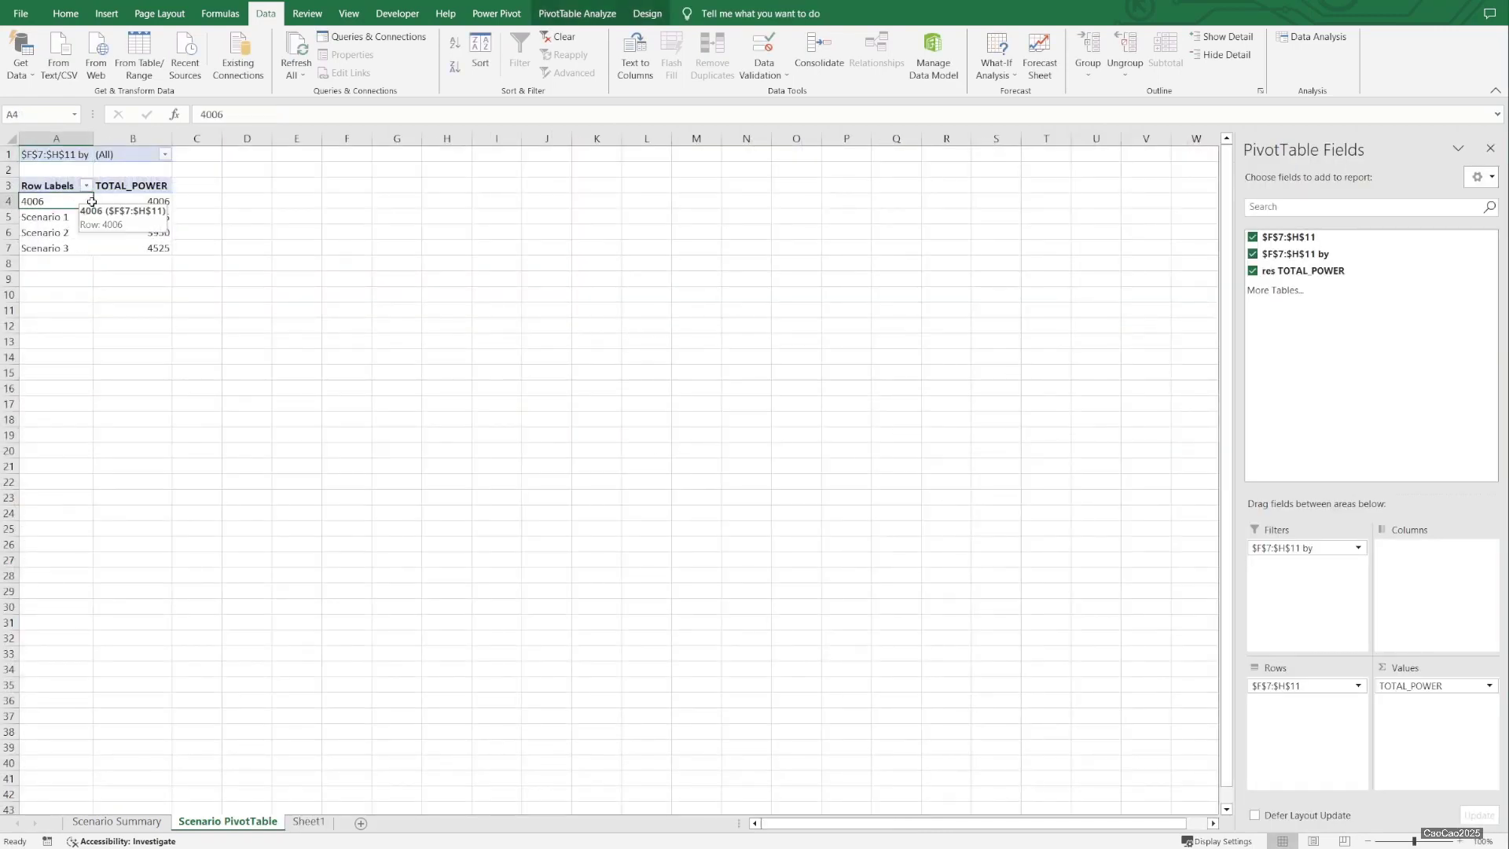
{"action": "left_click_drag", "start_coordinate": [93, 205], "coordinate": [86, 263]}
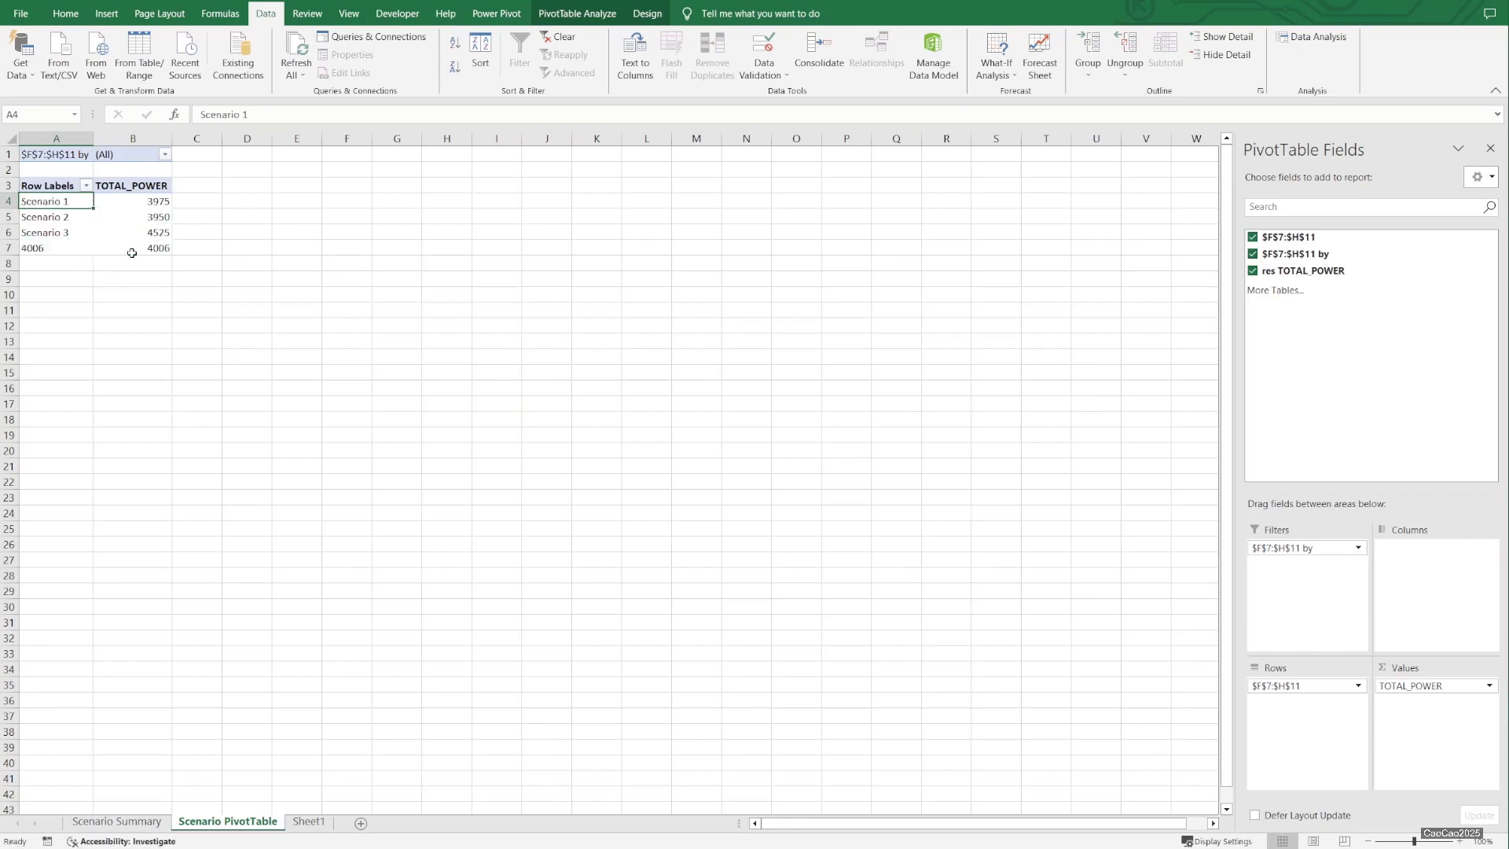